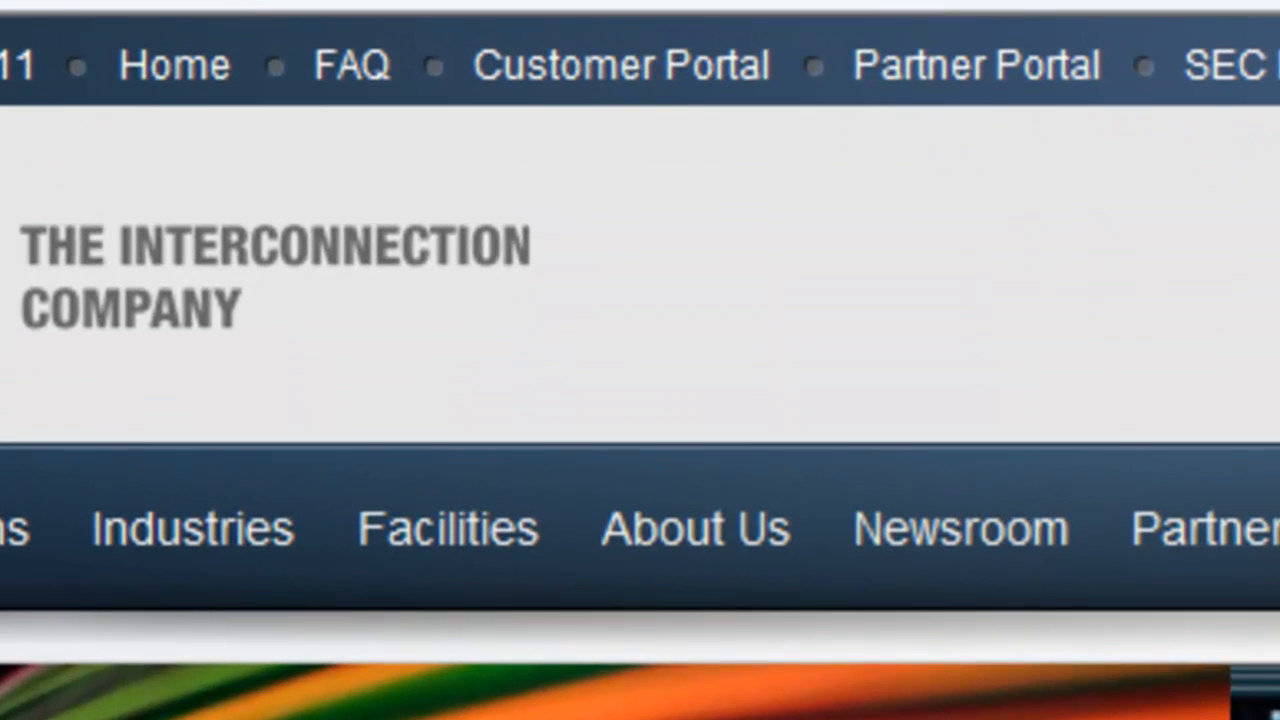
Step: Open the Telx Customer Portal and go to its Ethernet Exchange
click(630, 78)
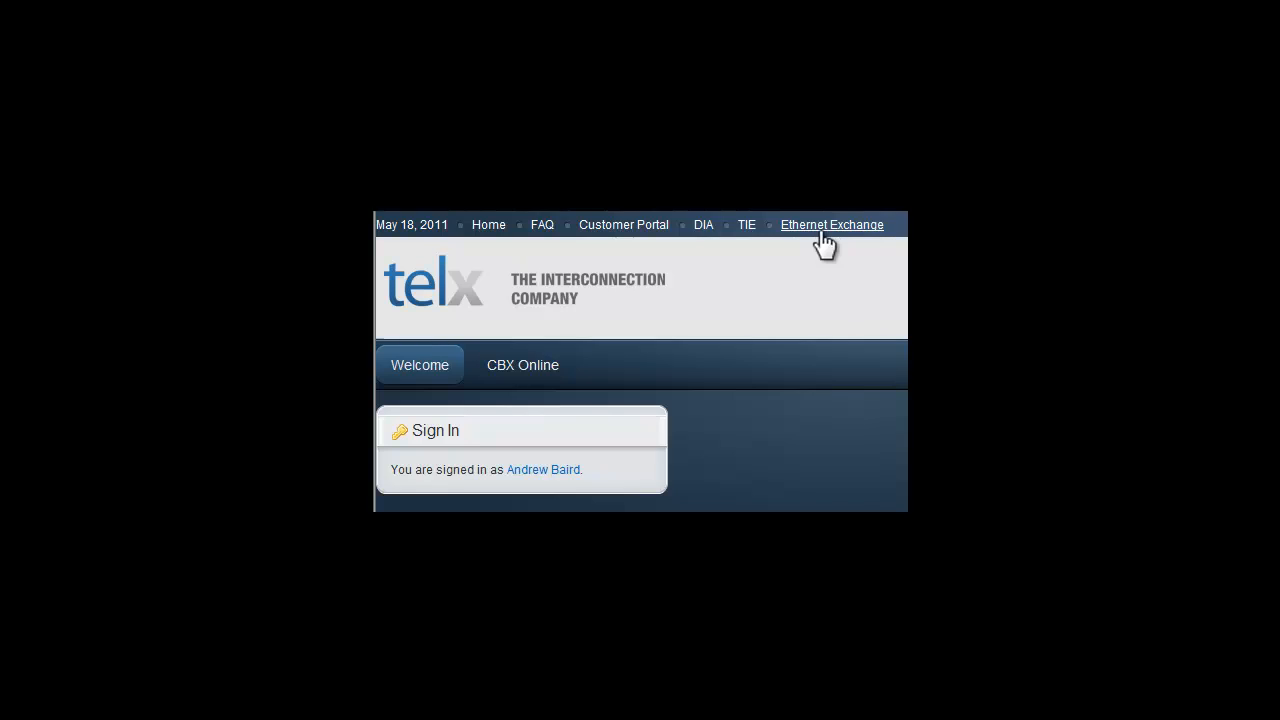
click(824, 228)
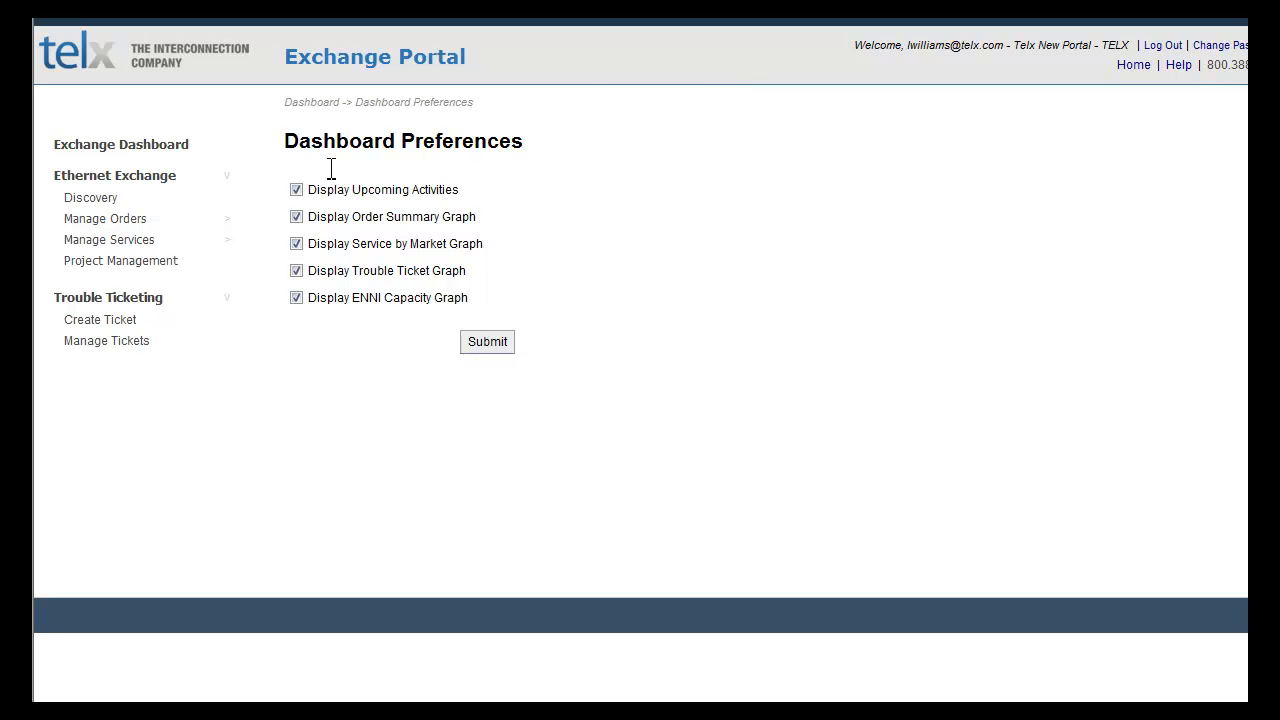
Step: Toggle the Display Upcoming Activities and Display Order Summary Graph options in the dashboard preferences
click(296, 190)
click(296, 217)
click(296, 216)
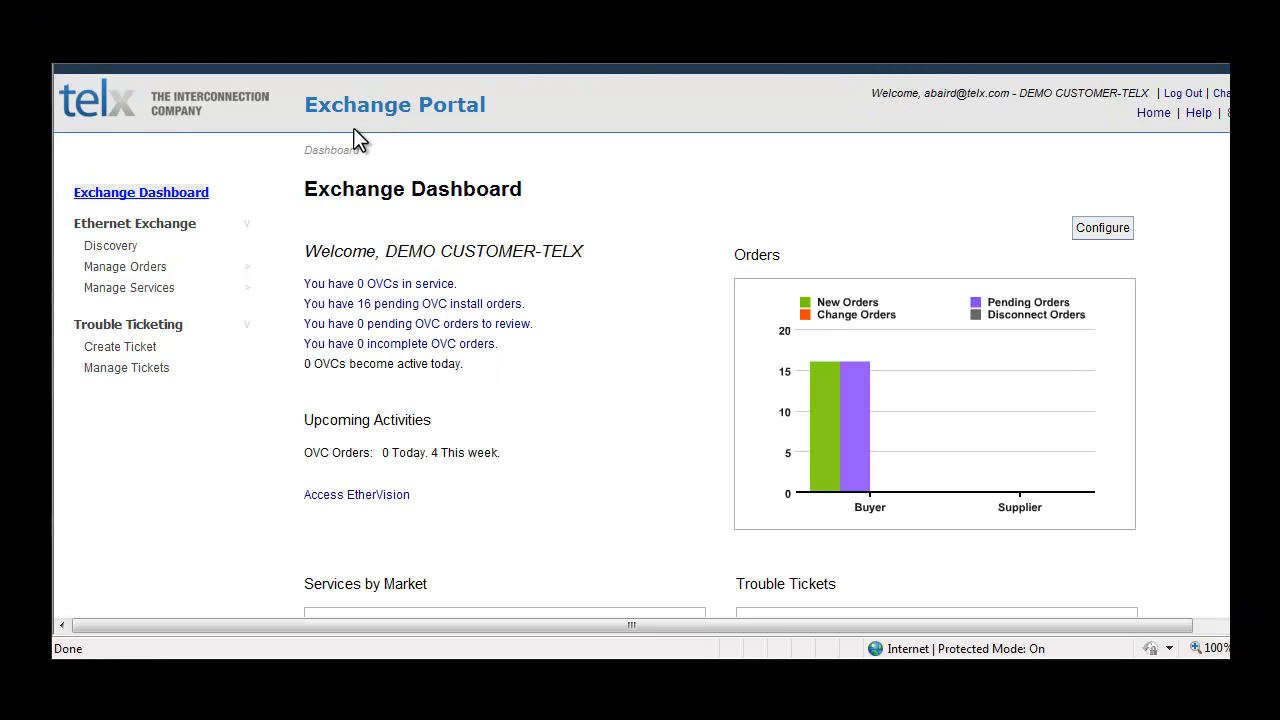
Step: Start a location discovery for the United States with Building Address as the search type
click(112, 248)
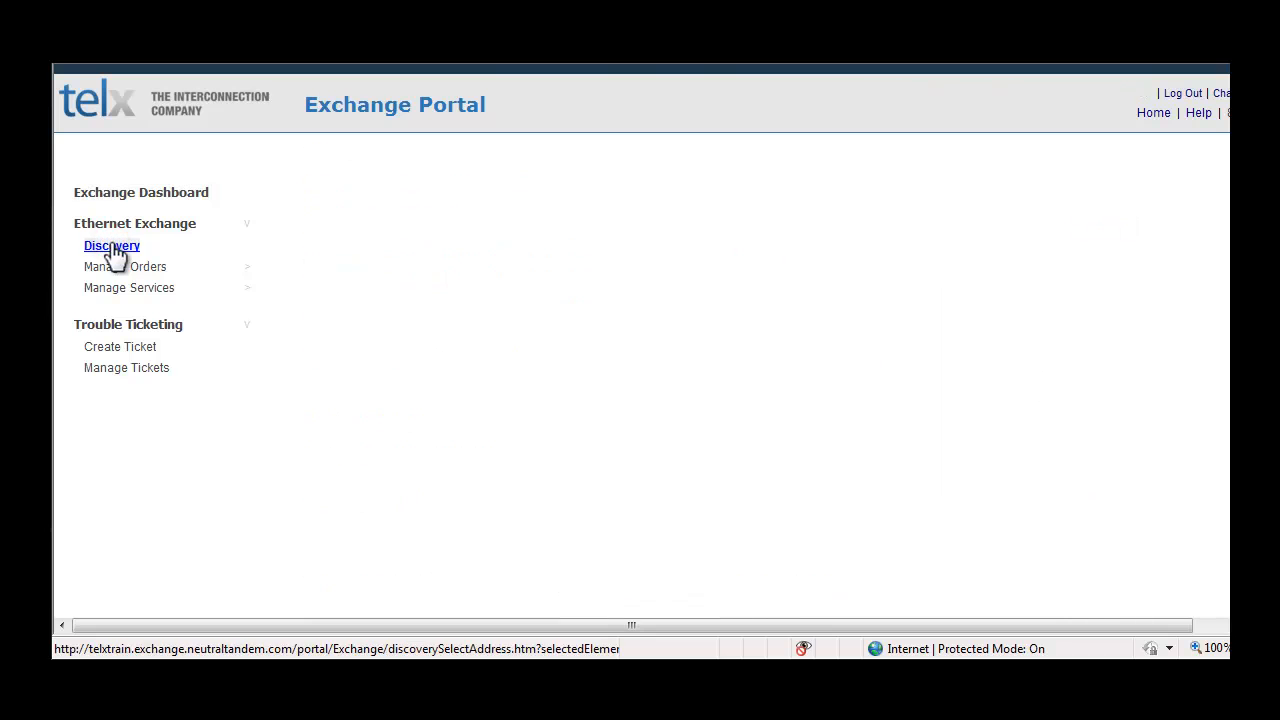
click(556, 242)
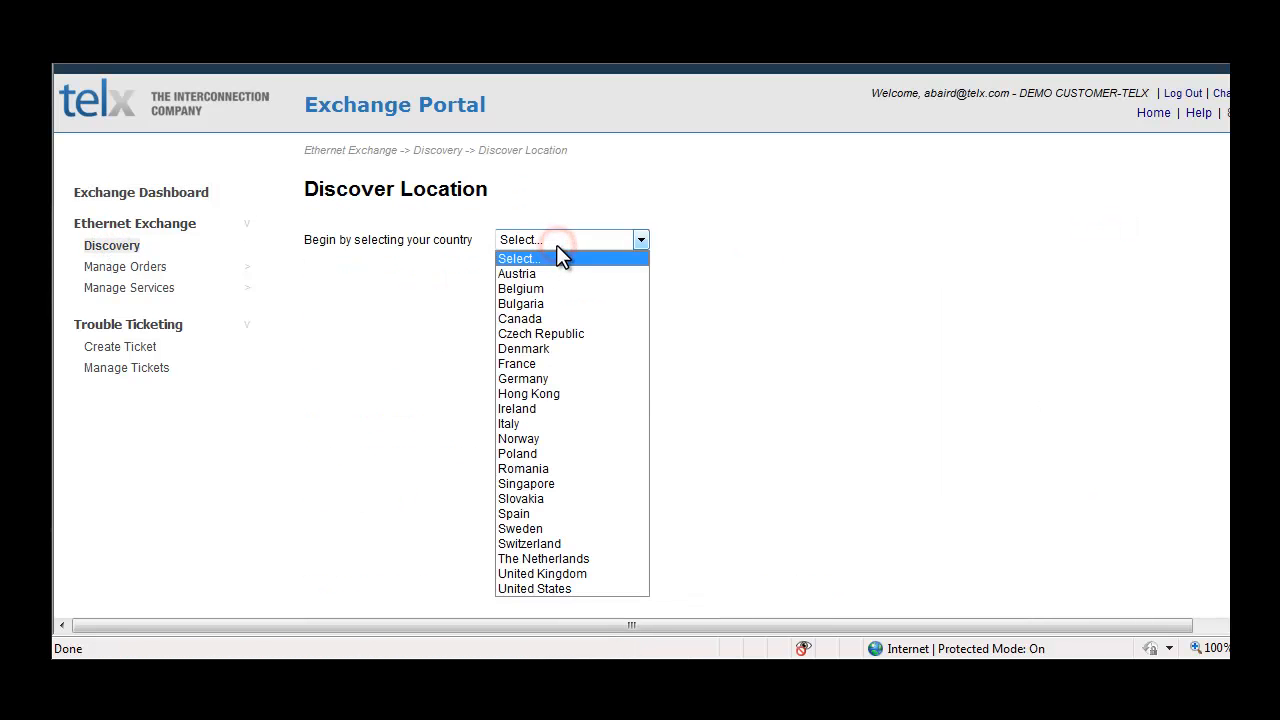
click(561, 588)
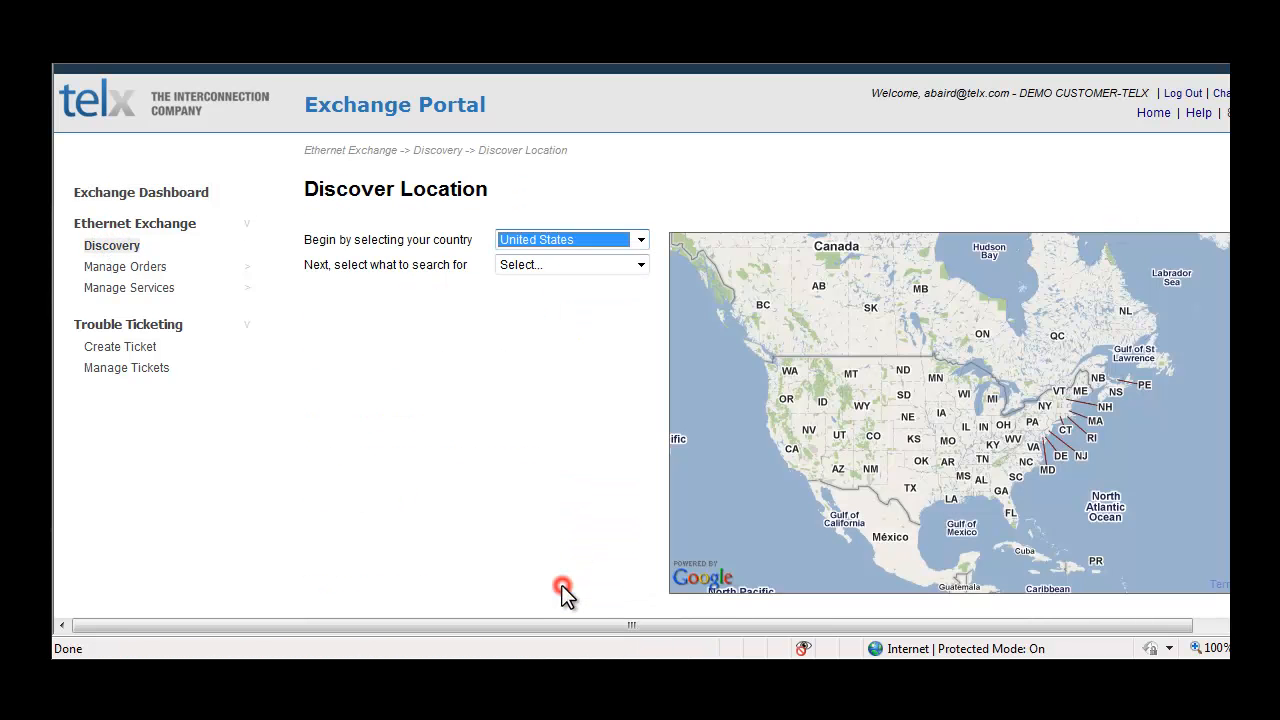
click(599, 268)
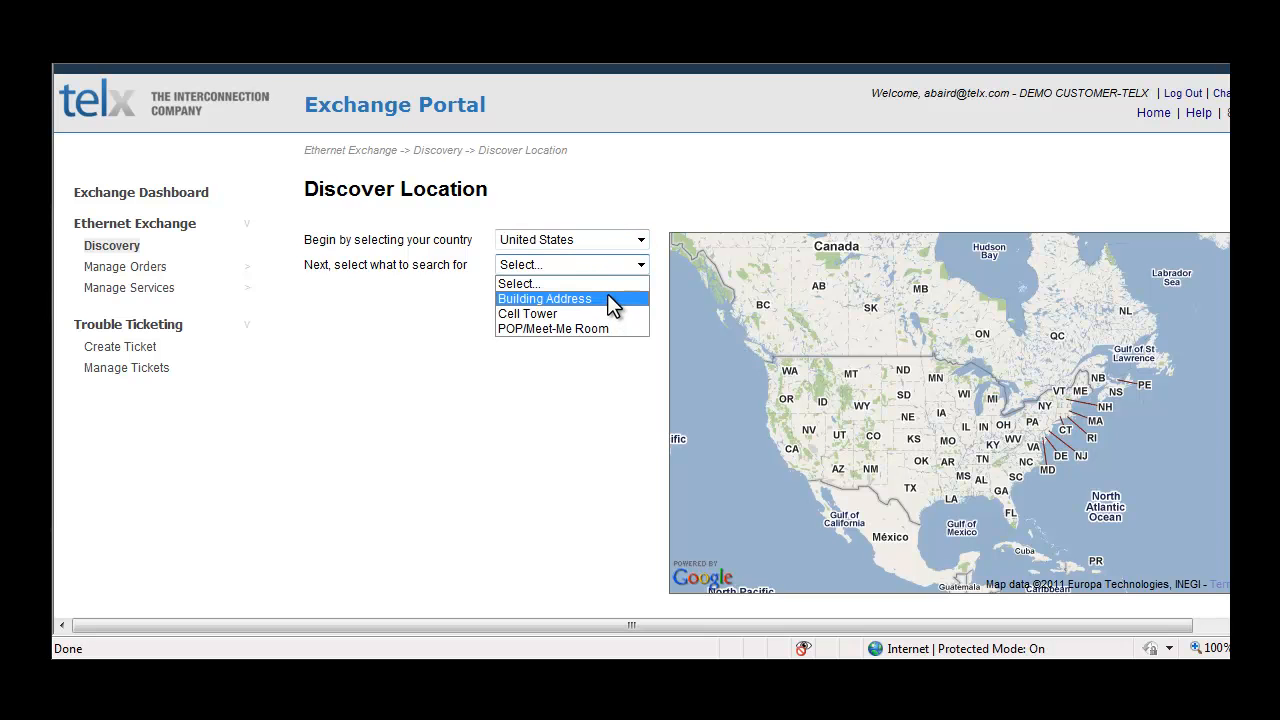
click(607, 293)
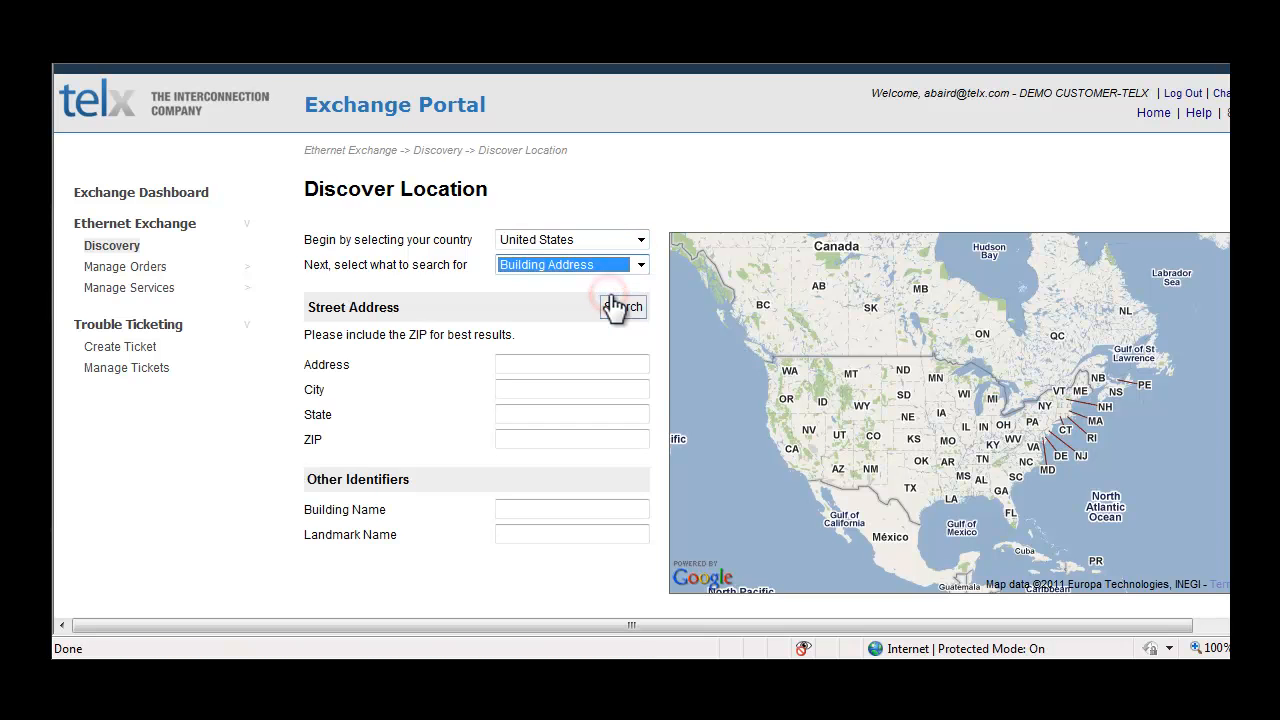
click(586, 388)
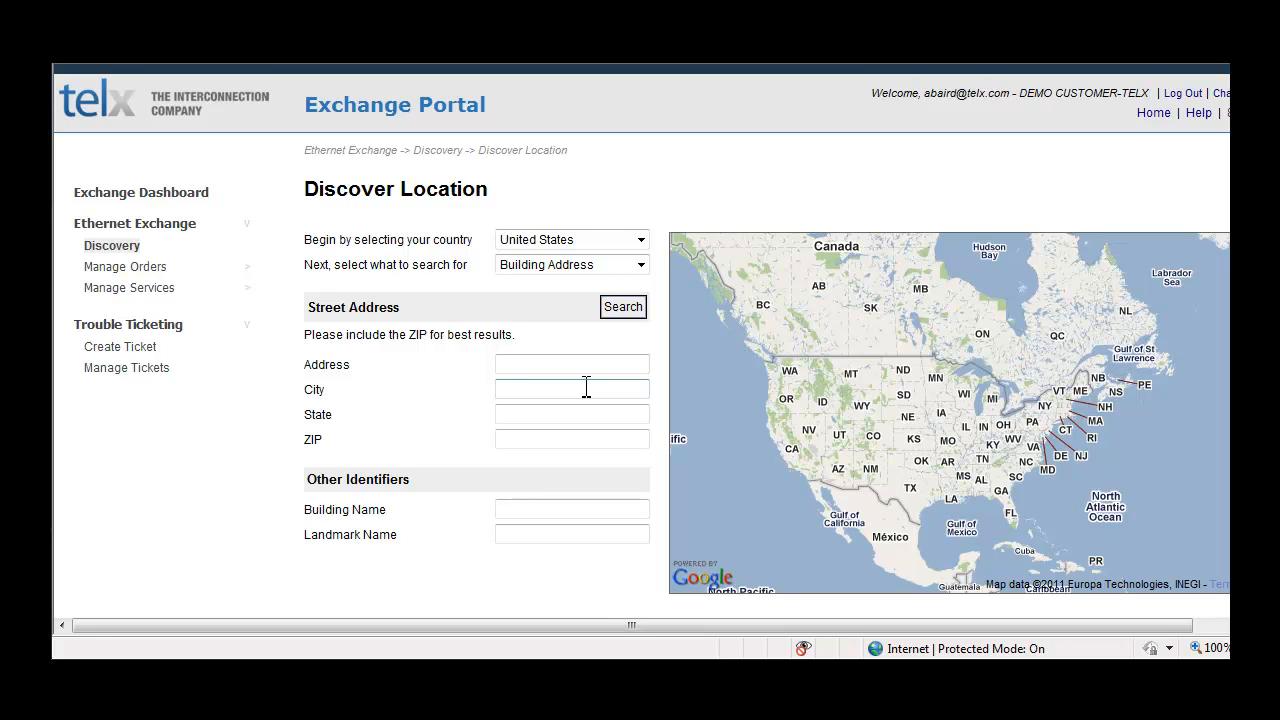
text(chi)
key(BackSpace)
key(BackSpace)
Step: Search for building addresses with the ZIP 07430
click(571, 438)
text(07430)
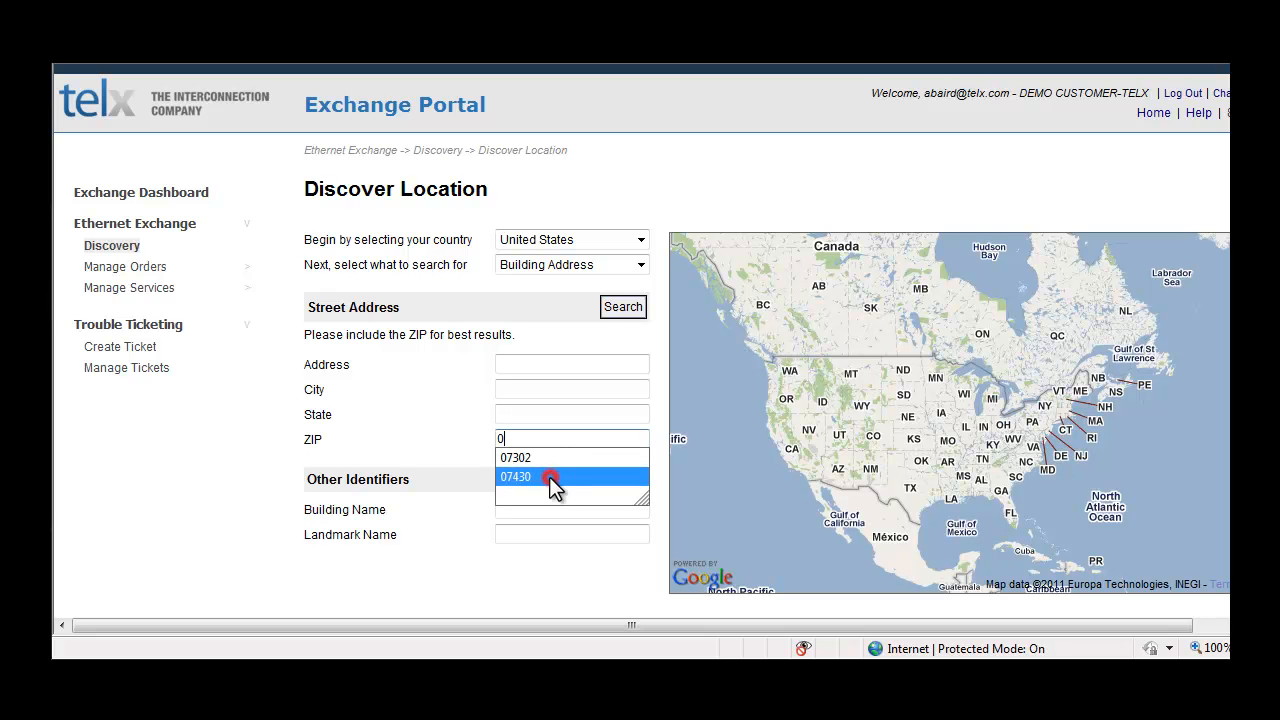
click(549, 476)
click(618, 307)
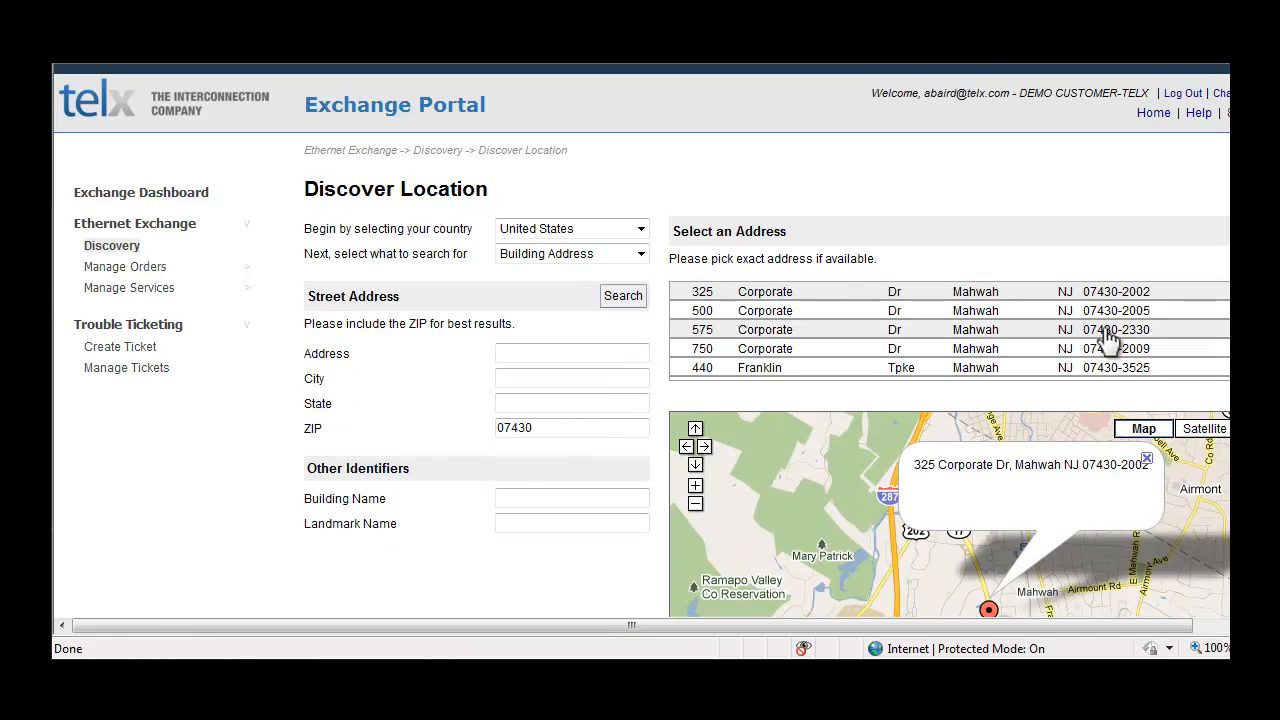
Step: Choose the second Macarthur Blvd address among the found addresses and confirm it as the location
click(1208, 625)
scroll(820, 368, down, 3)
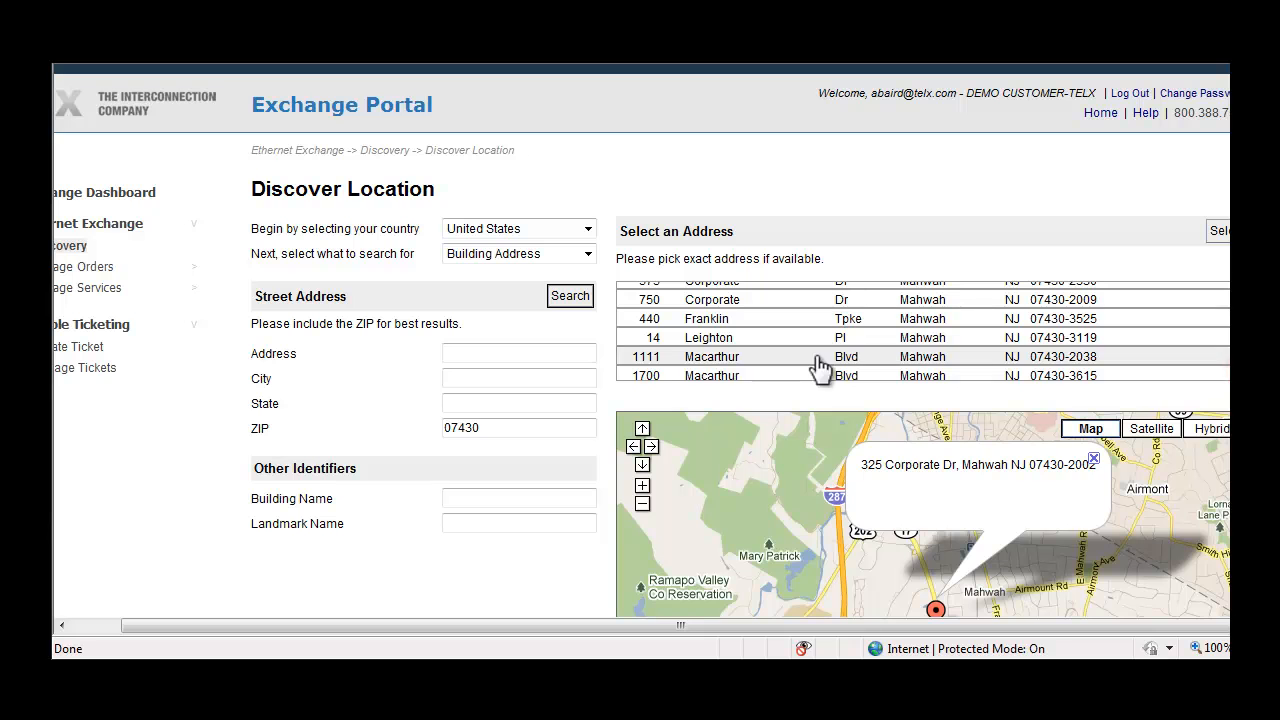
click(771, 376)
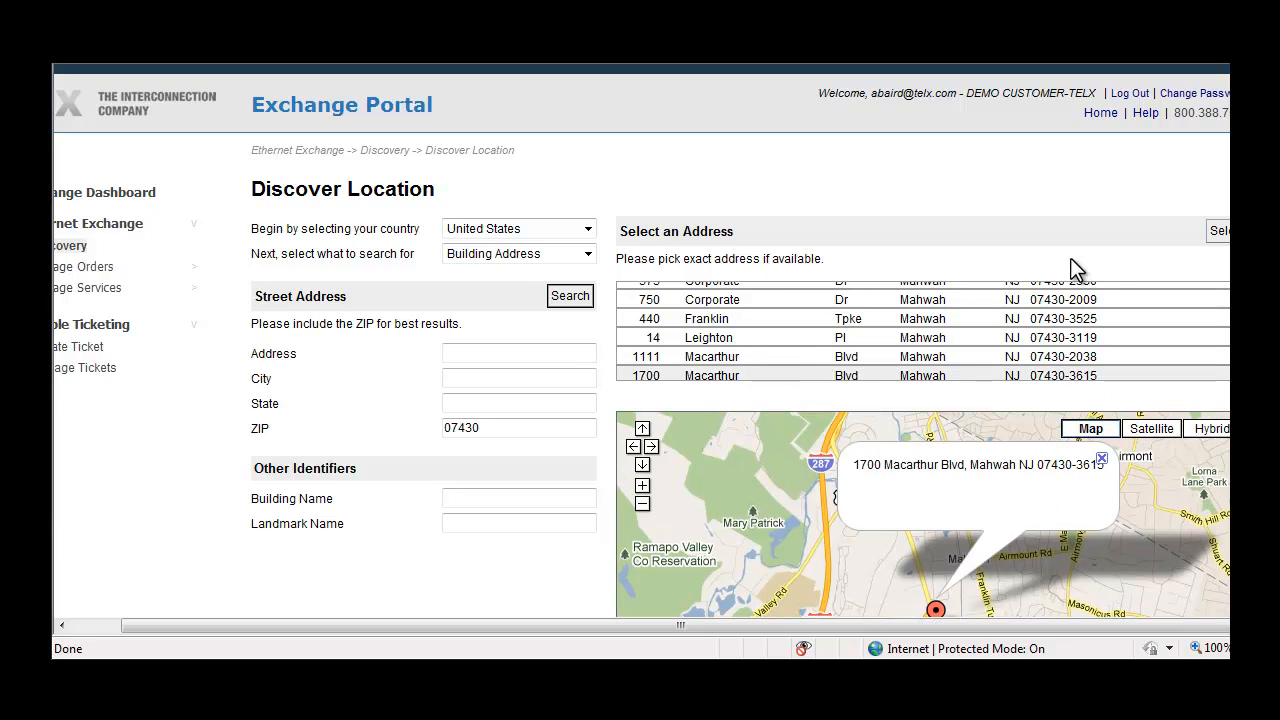
scroll(923, 330, down, 2)
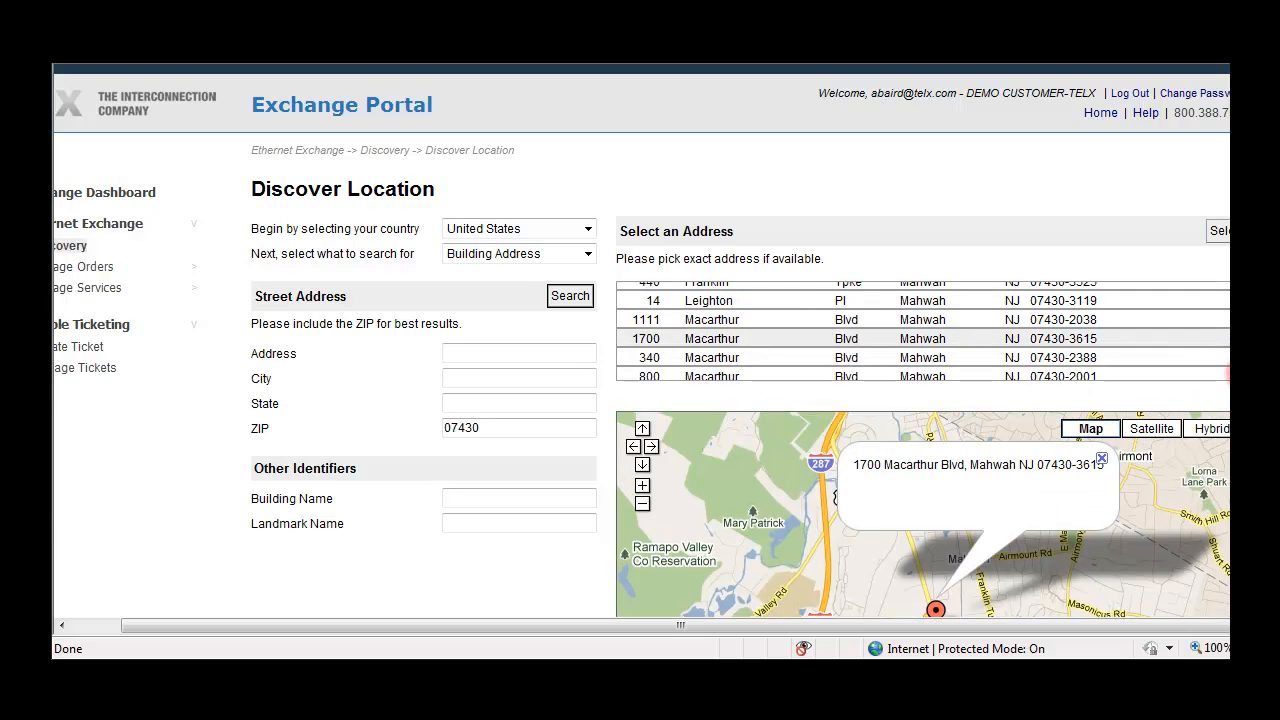
scroll(640, 340, down, 2)
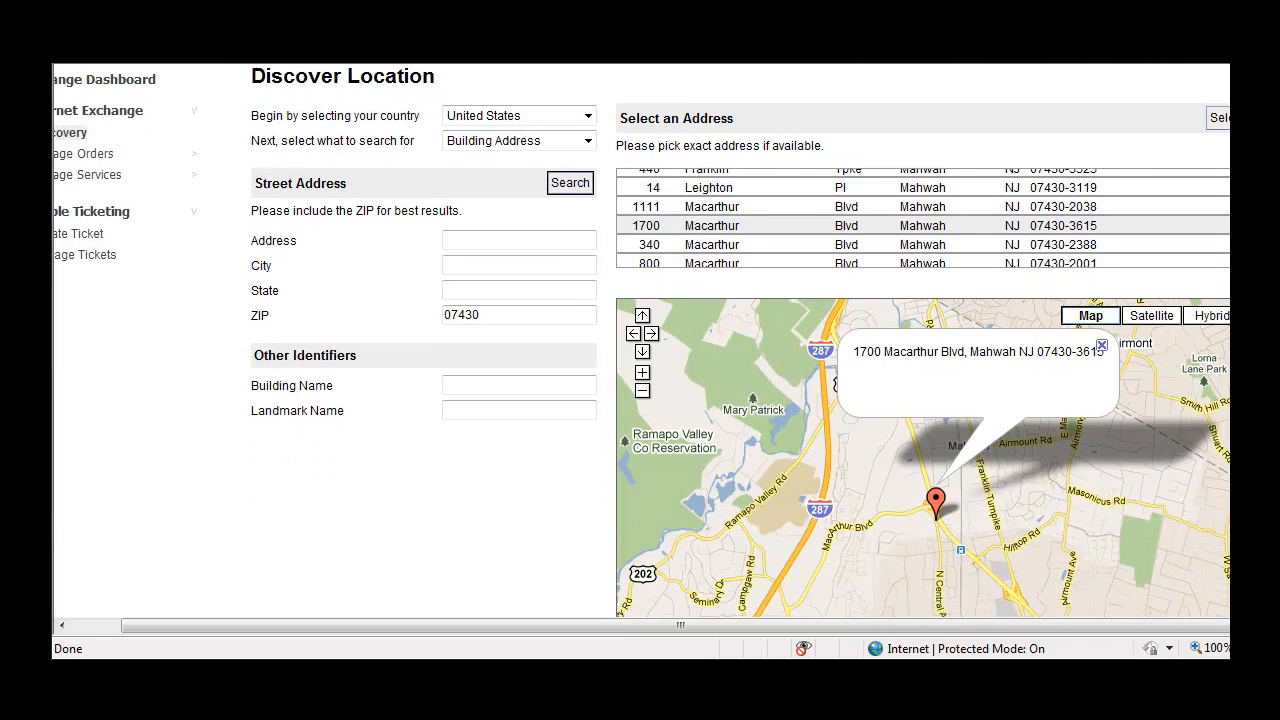
scroll(640, 340, up, 1)
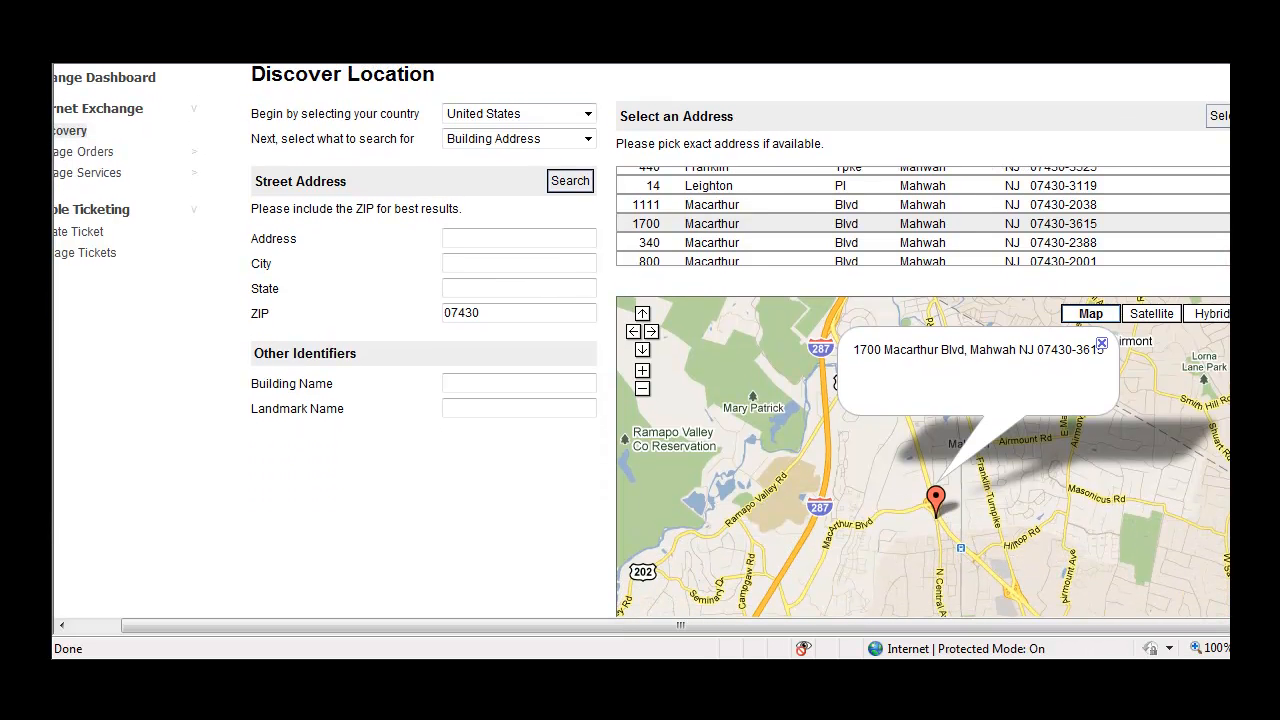
click(1220, 119)
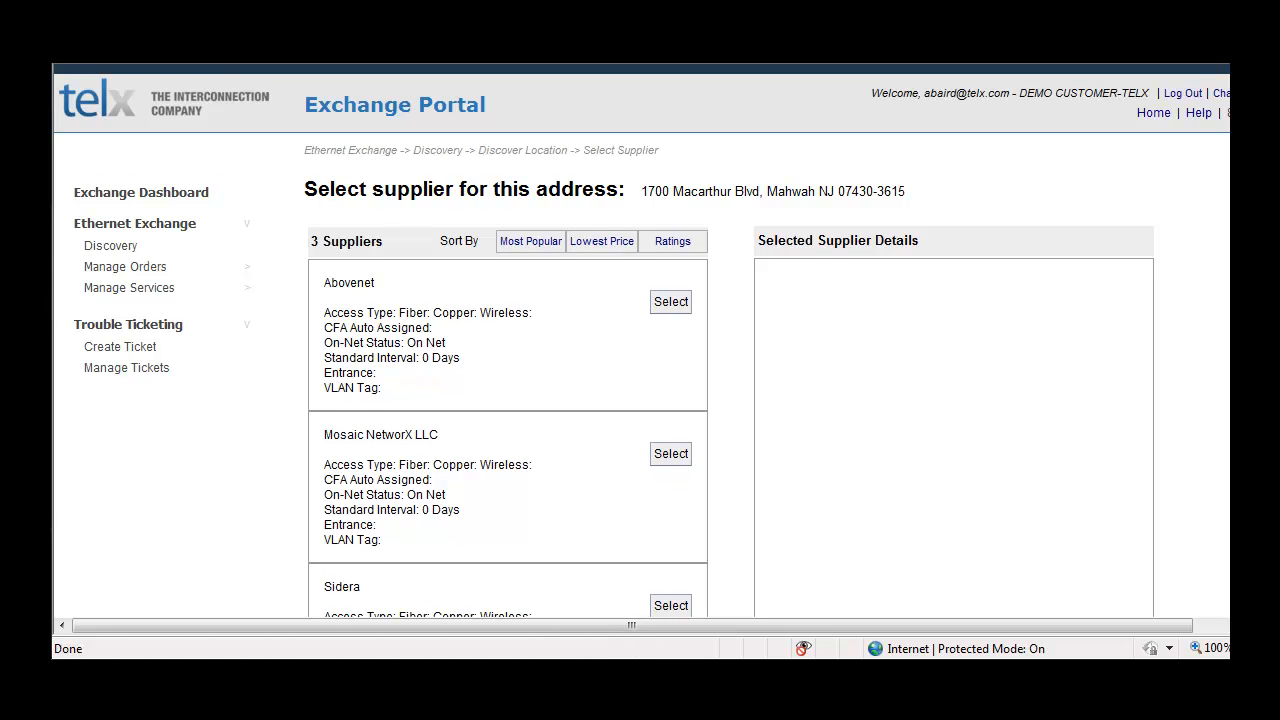
Step: Select Sidera as the supplier for the chosen address
scroll(640, 340, down, 2)
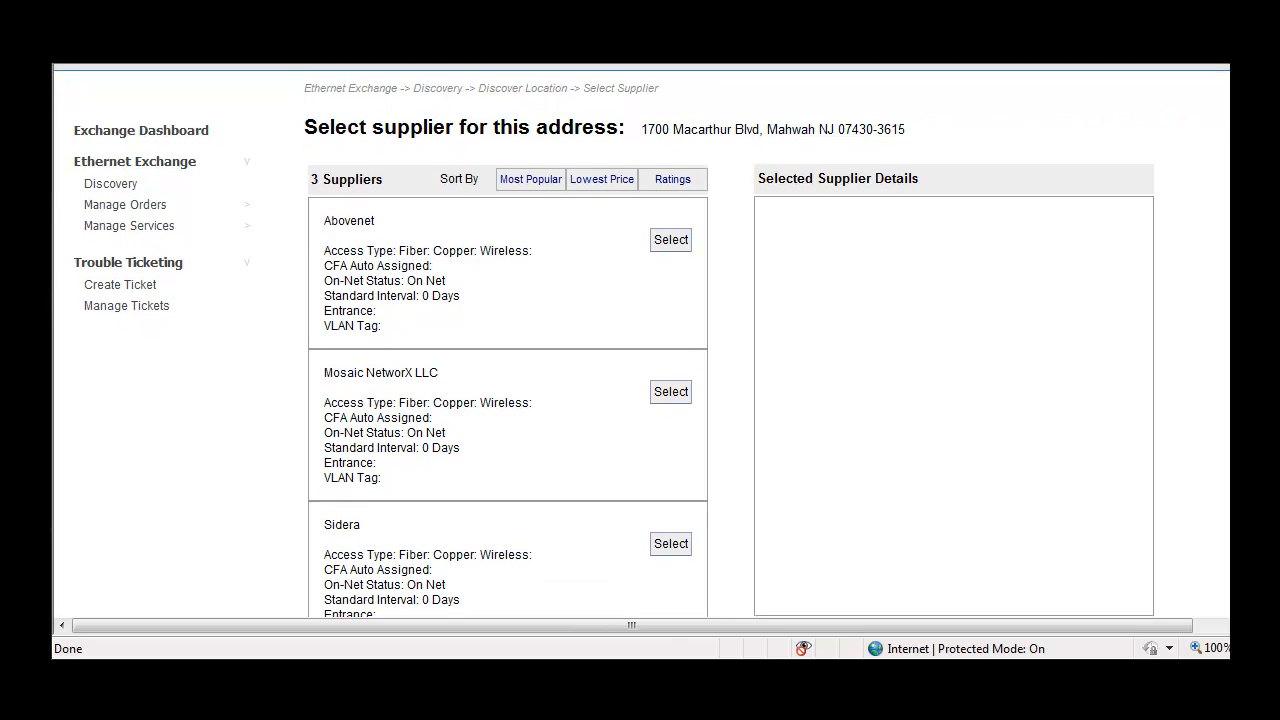
scroll(640, 340, down, 2)
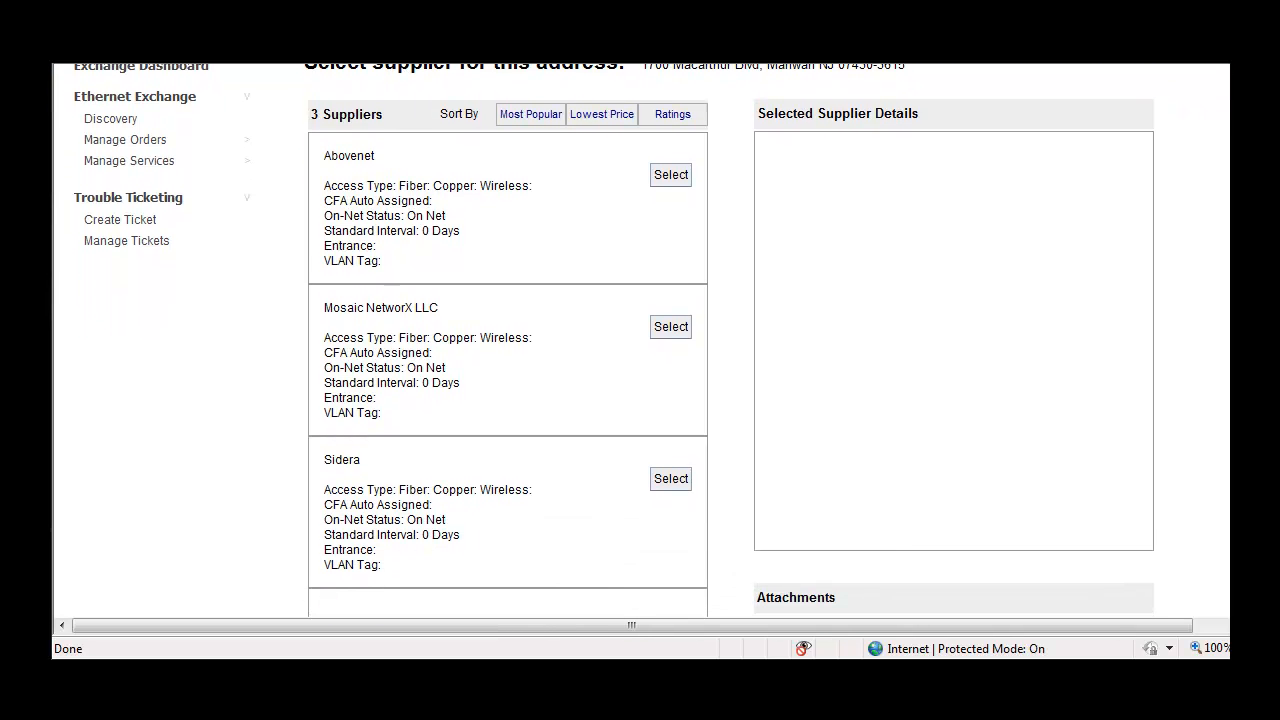
click(639, 484)
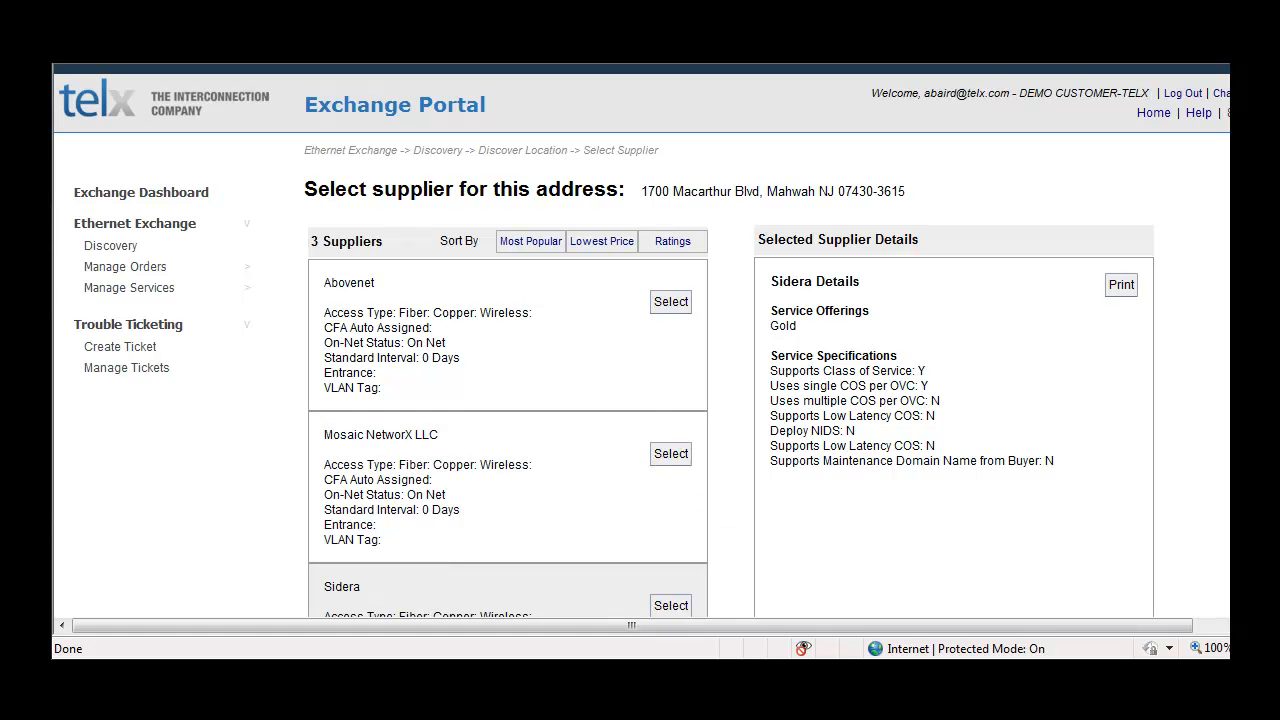
Step: Review Sidera's service details and attachments, and view the quote request form without sending it
scroll(642, 341, down, 3)
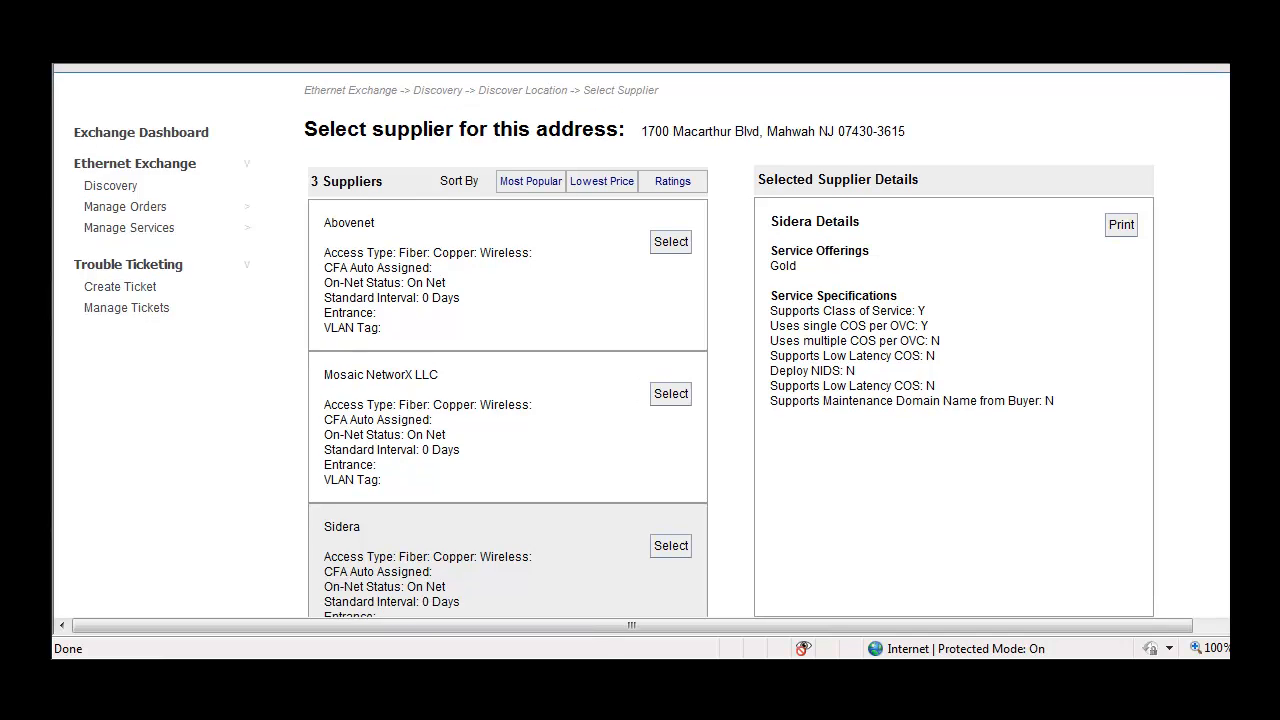
scroll(642, 341, down, 1)
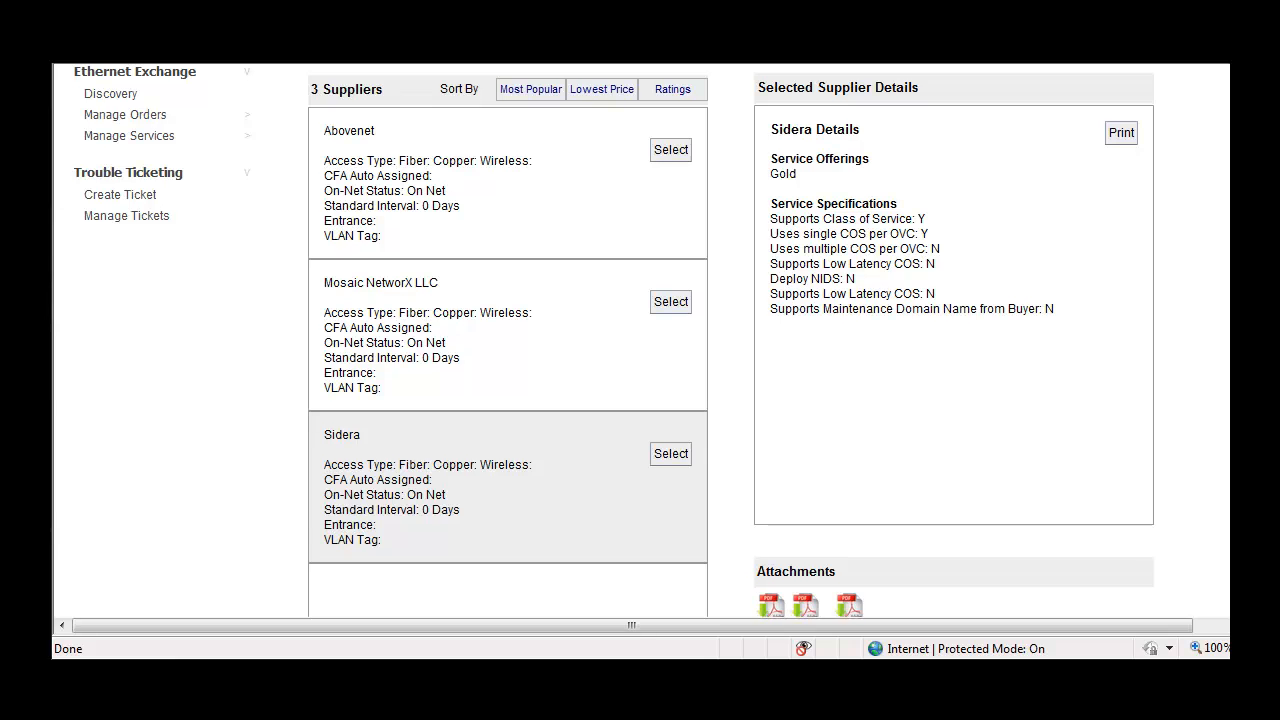
scroll(642, 341, down, 2)
scroll(642, 341, down, 3)
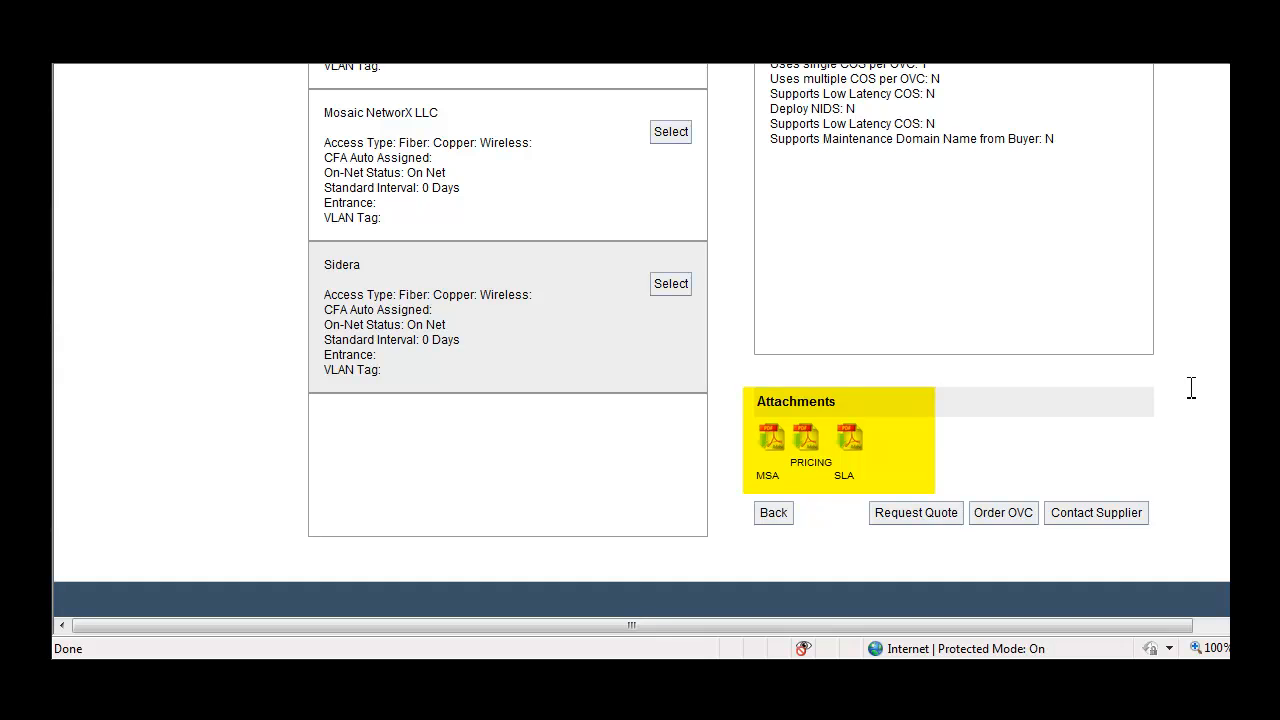
click(910, 514)
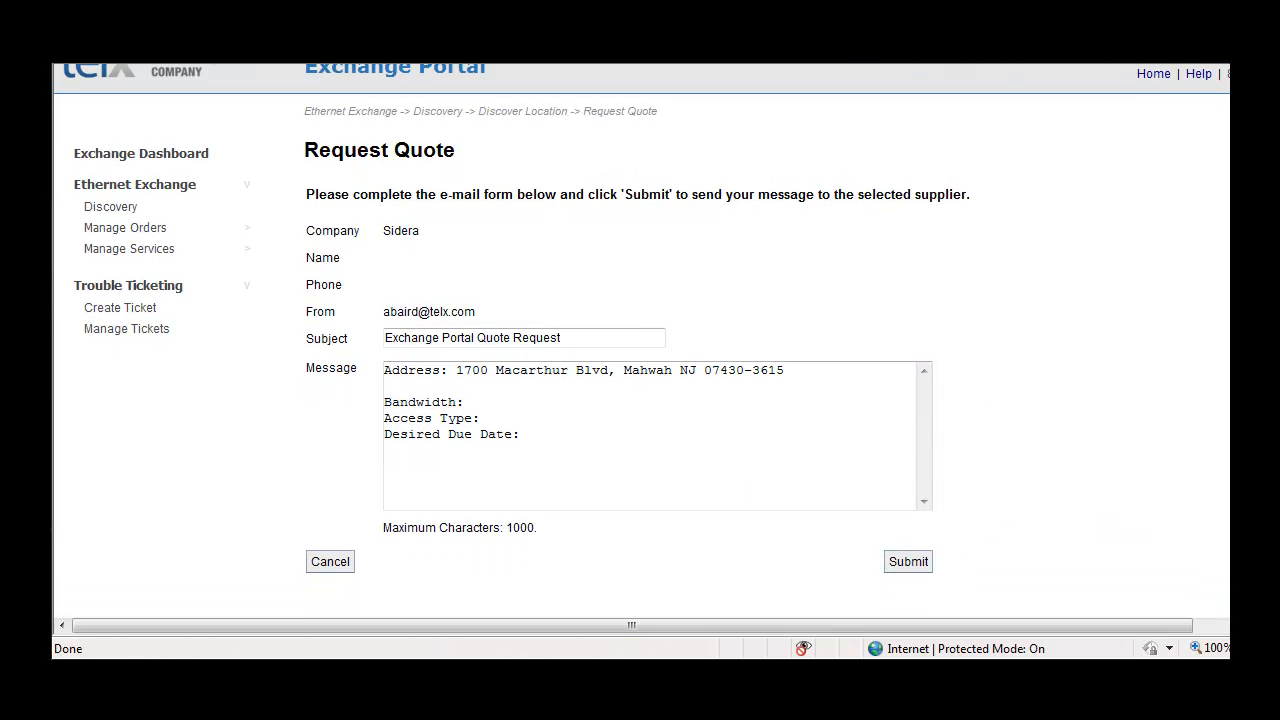
scroll(640, 345, down, 1)
click(331, 544)
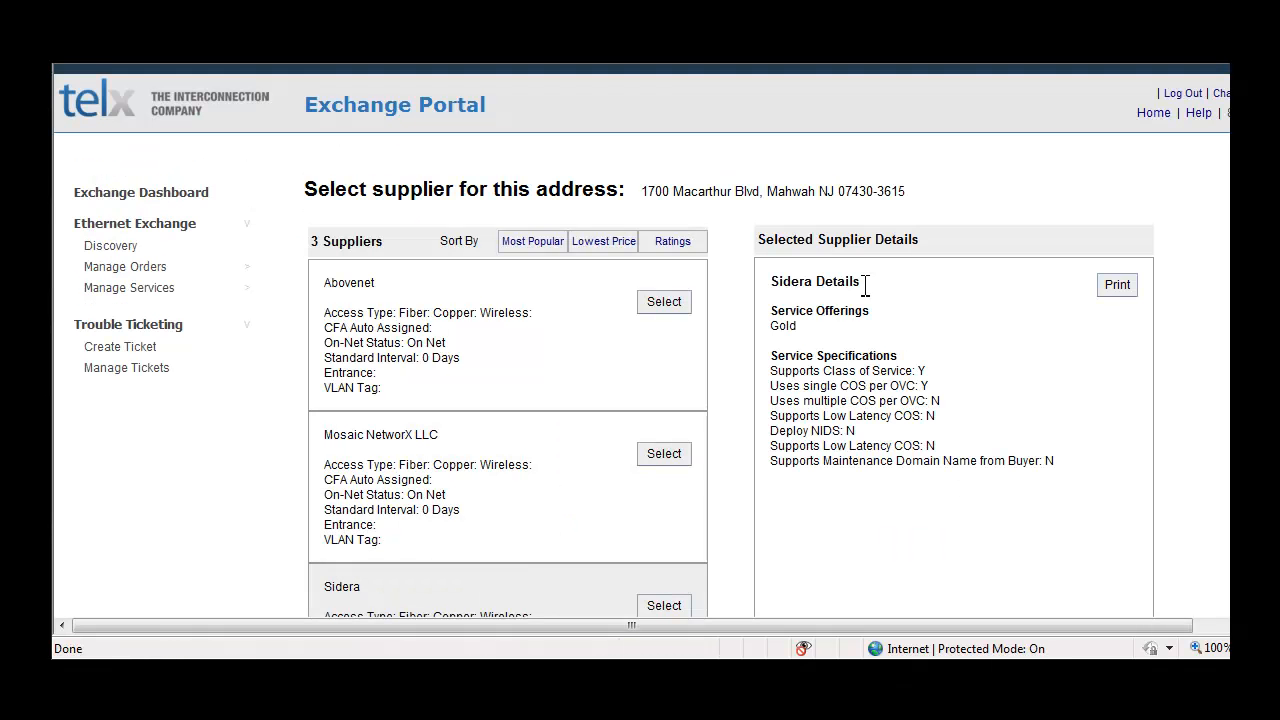
Step: View the Contact Supplier message form for Sidera and cancel it without sending
scroll(640, 340, down, 3)
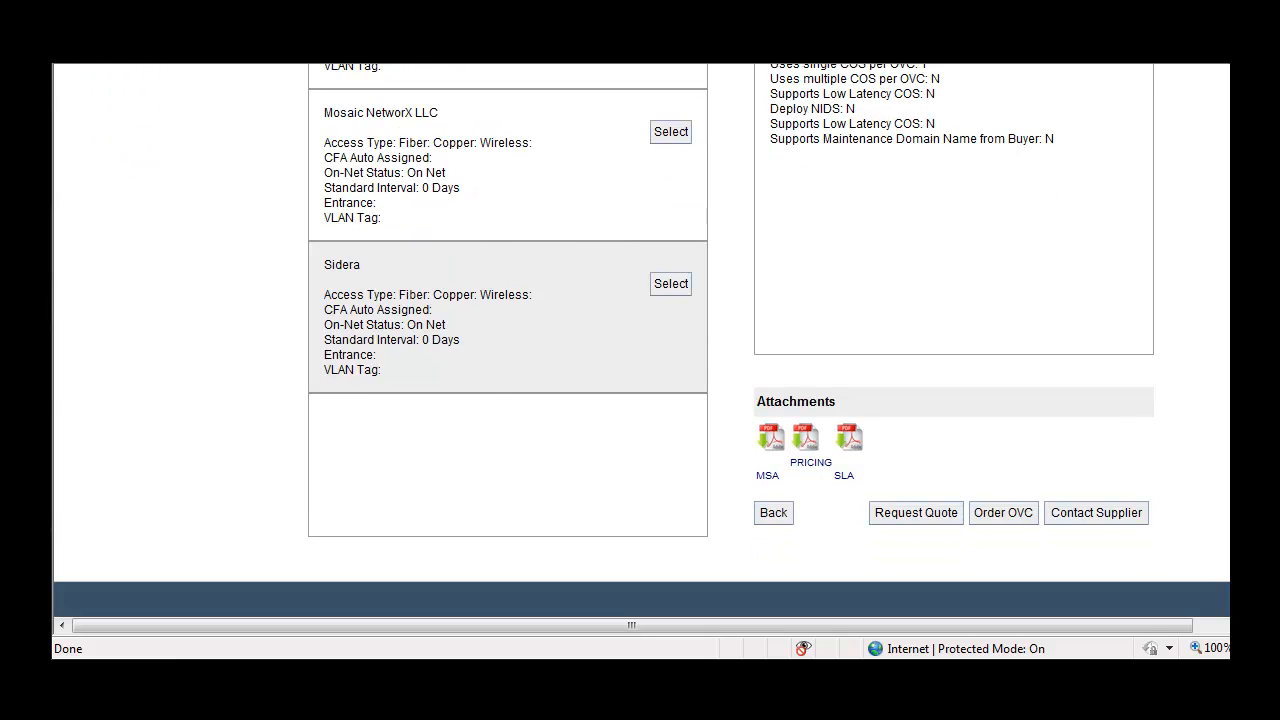
click(1111, 515)
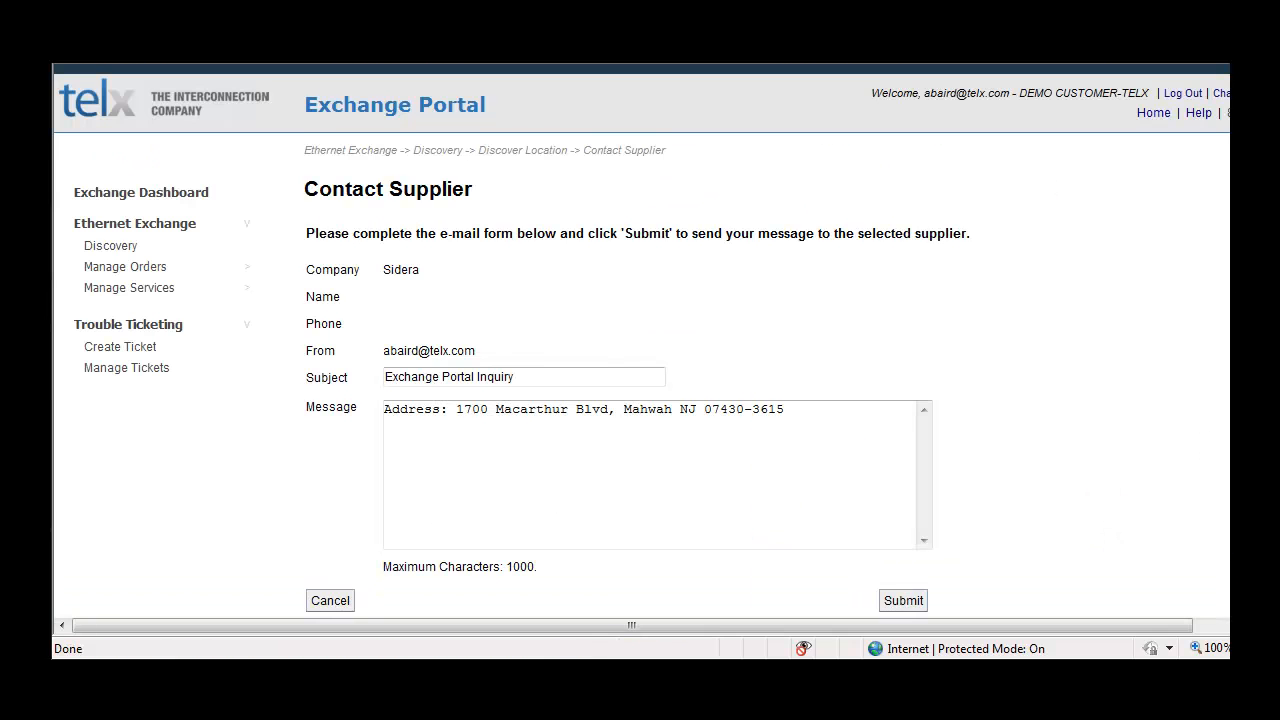
scroll(640, 340, down, 1)
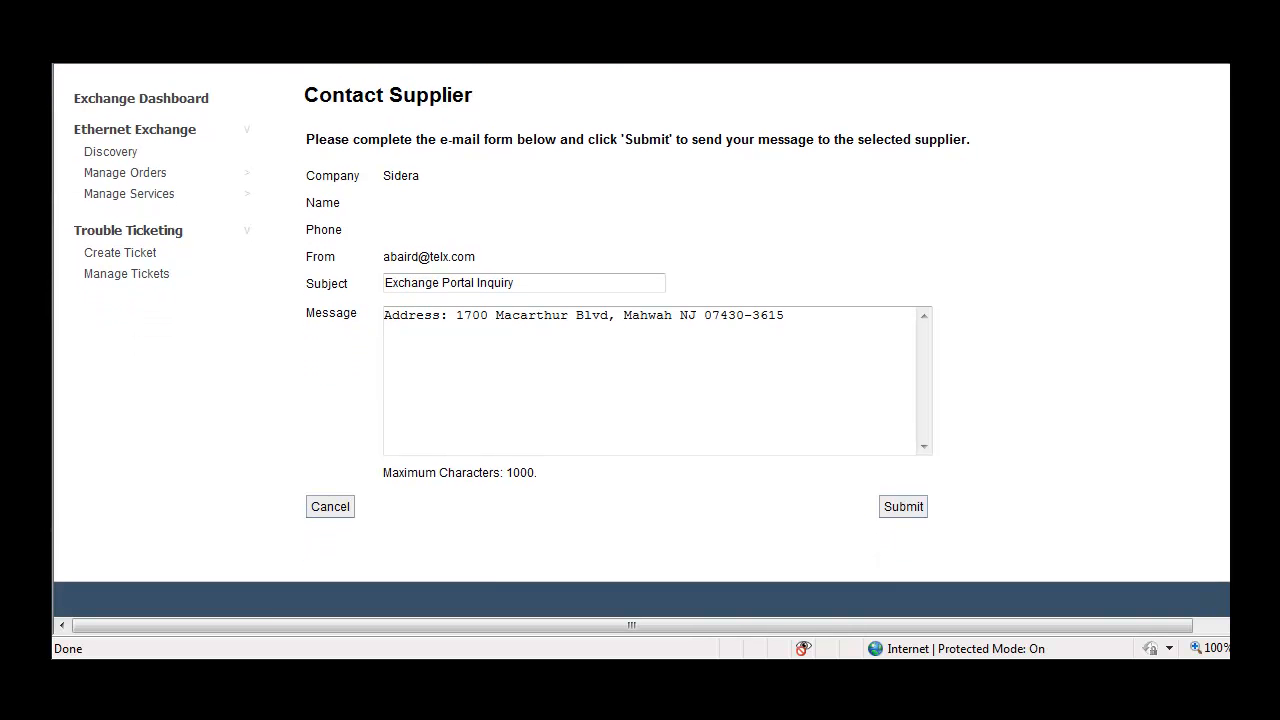
click(351, 507)
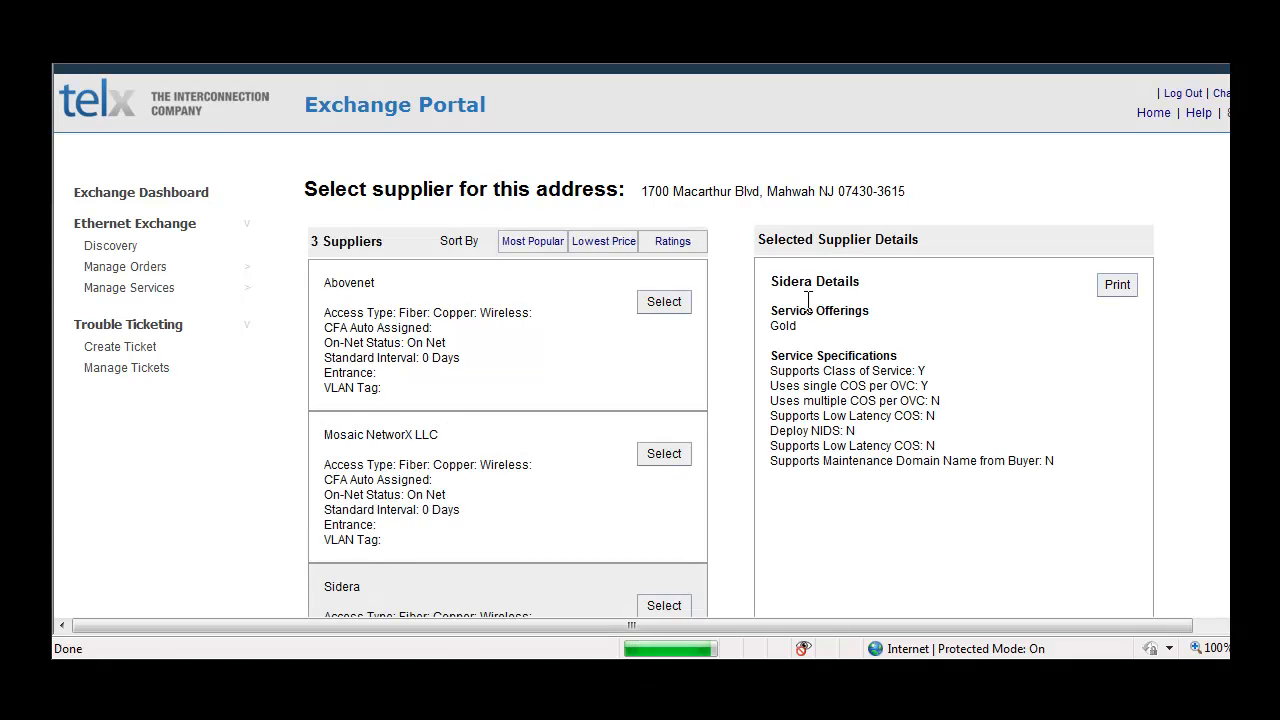
Step: Start an OVC order with the supplier Sidera for the selected address
scroll(1189, 170, down, 2)
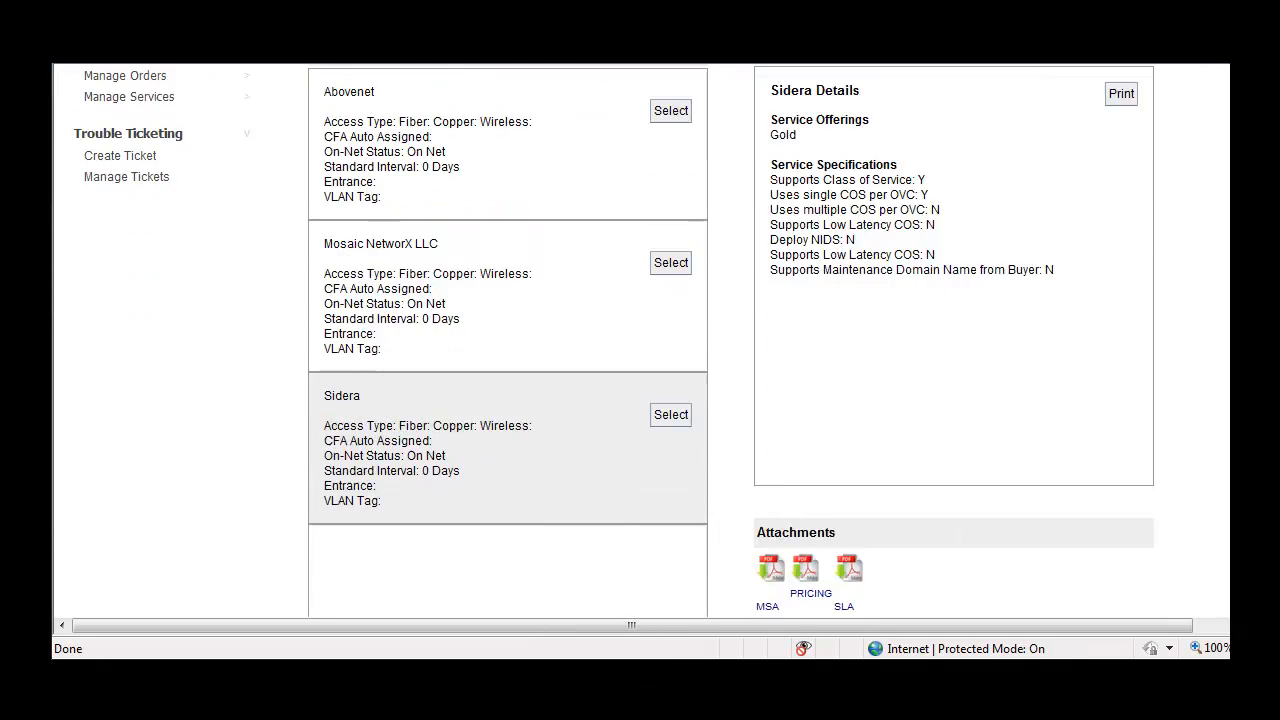
scroll(642, 340, down, 2)
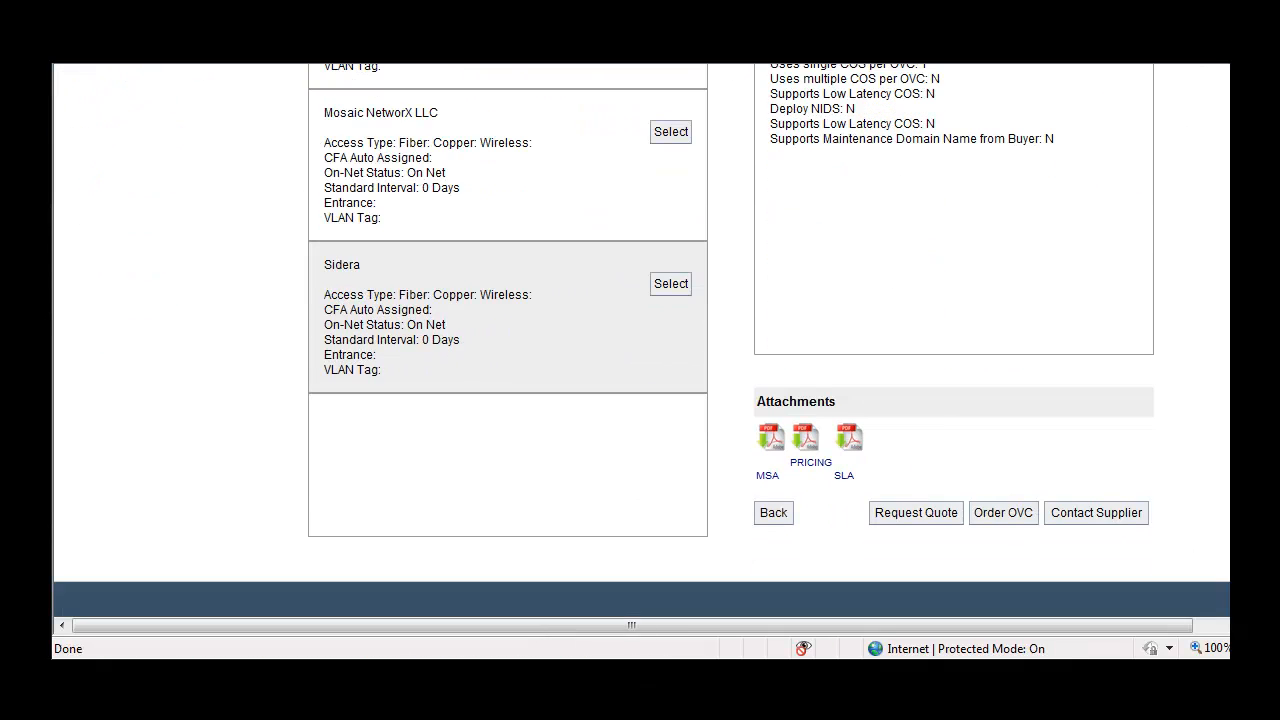
click(1002, 514)
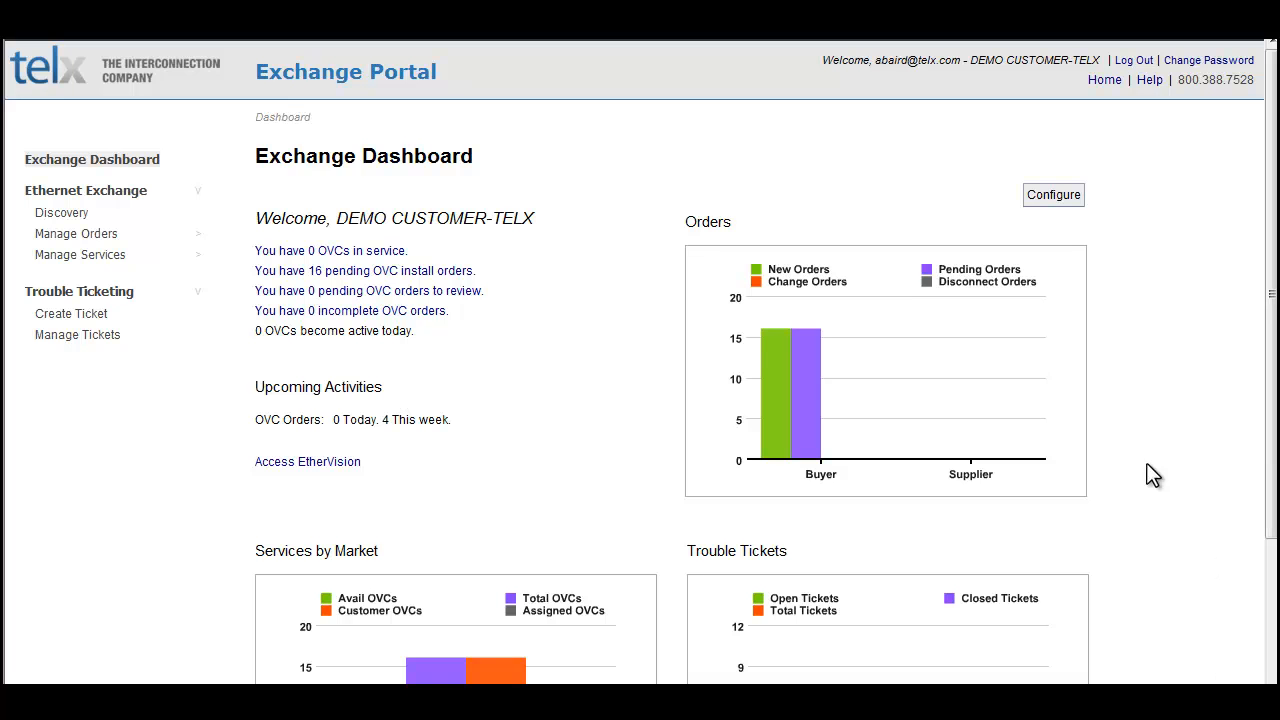
Step: Start a new OVC order from the order management section and select the New York ENNI for Location A
click(95, 234)
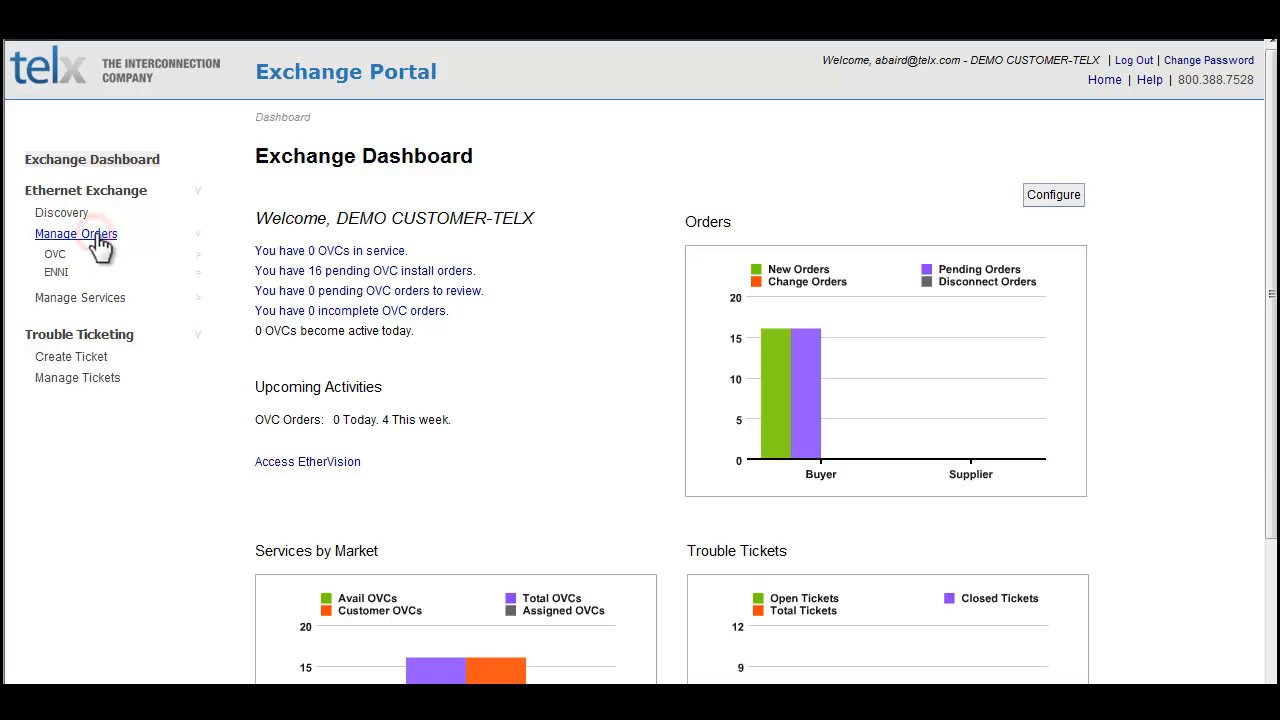
click(55, 255)
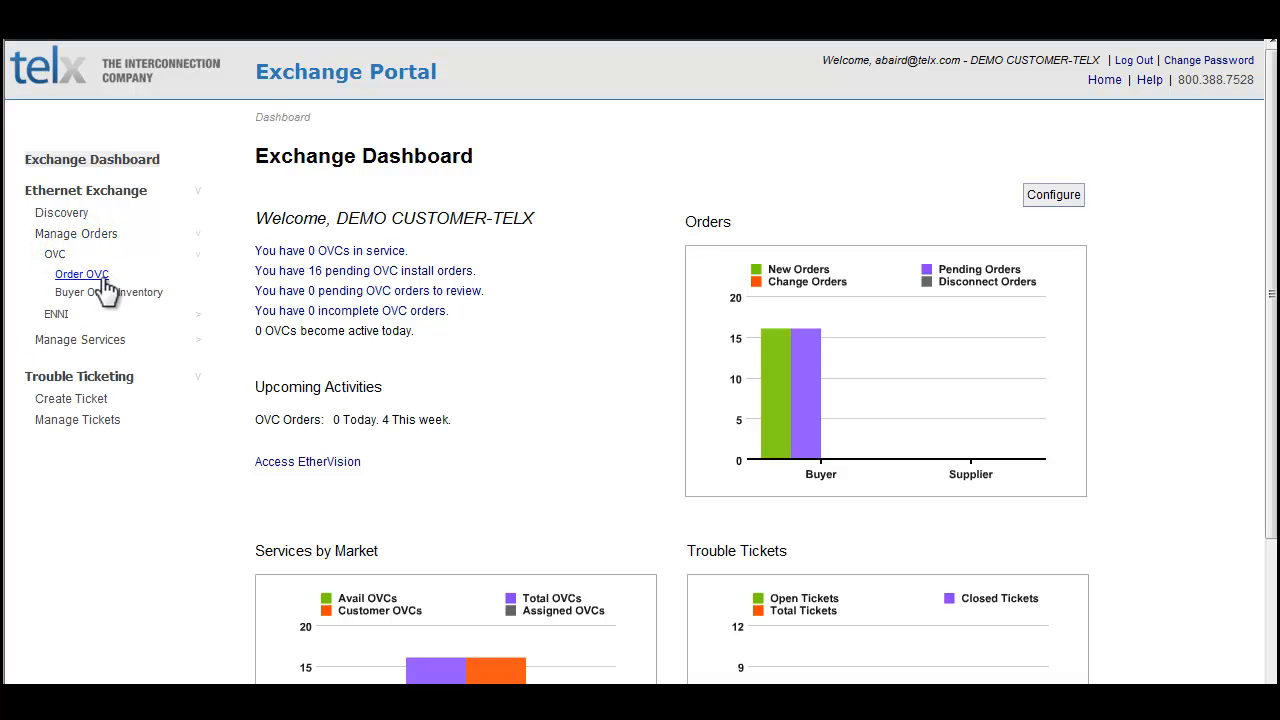
click(102, 276)
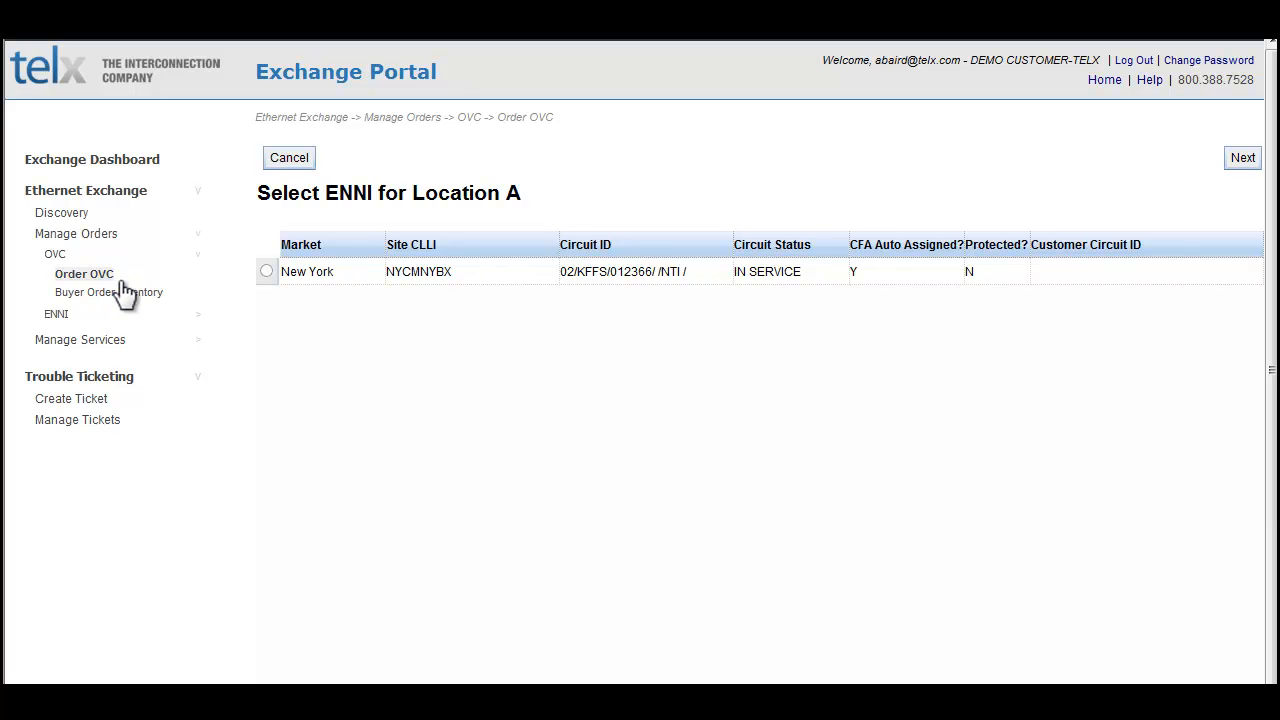
click(266, 274)
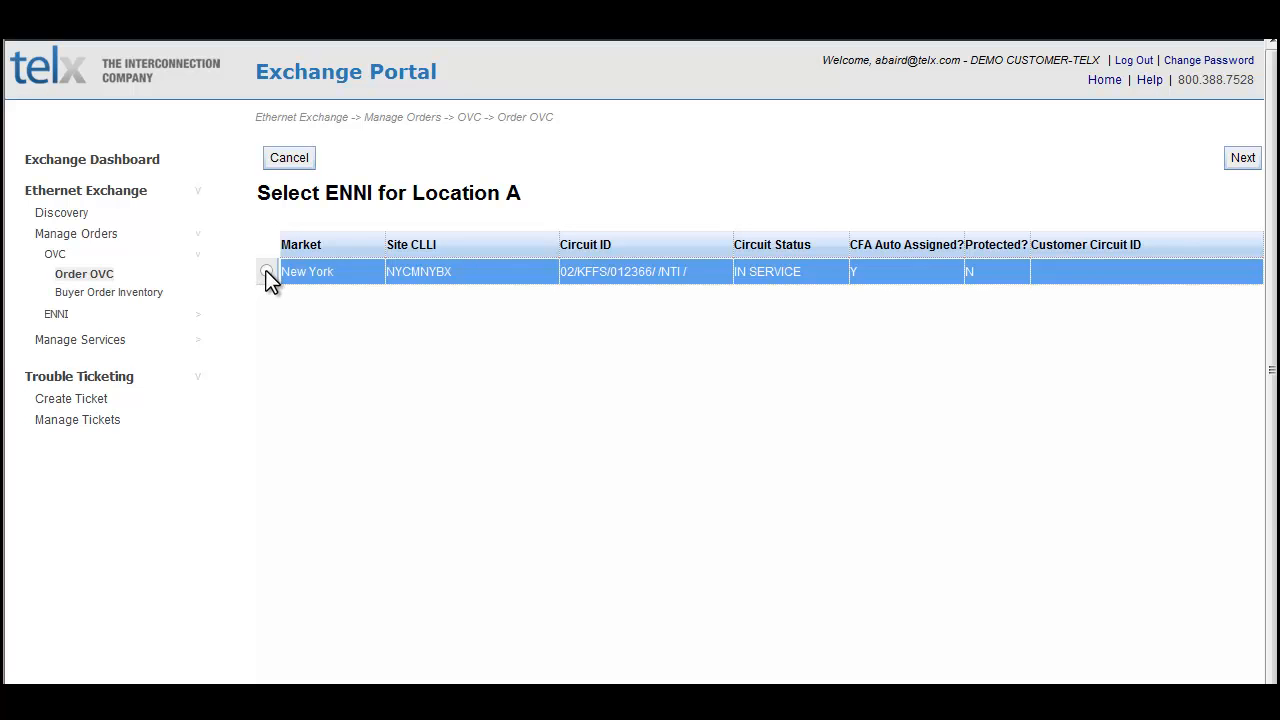
click(266, 272)
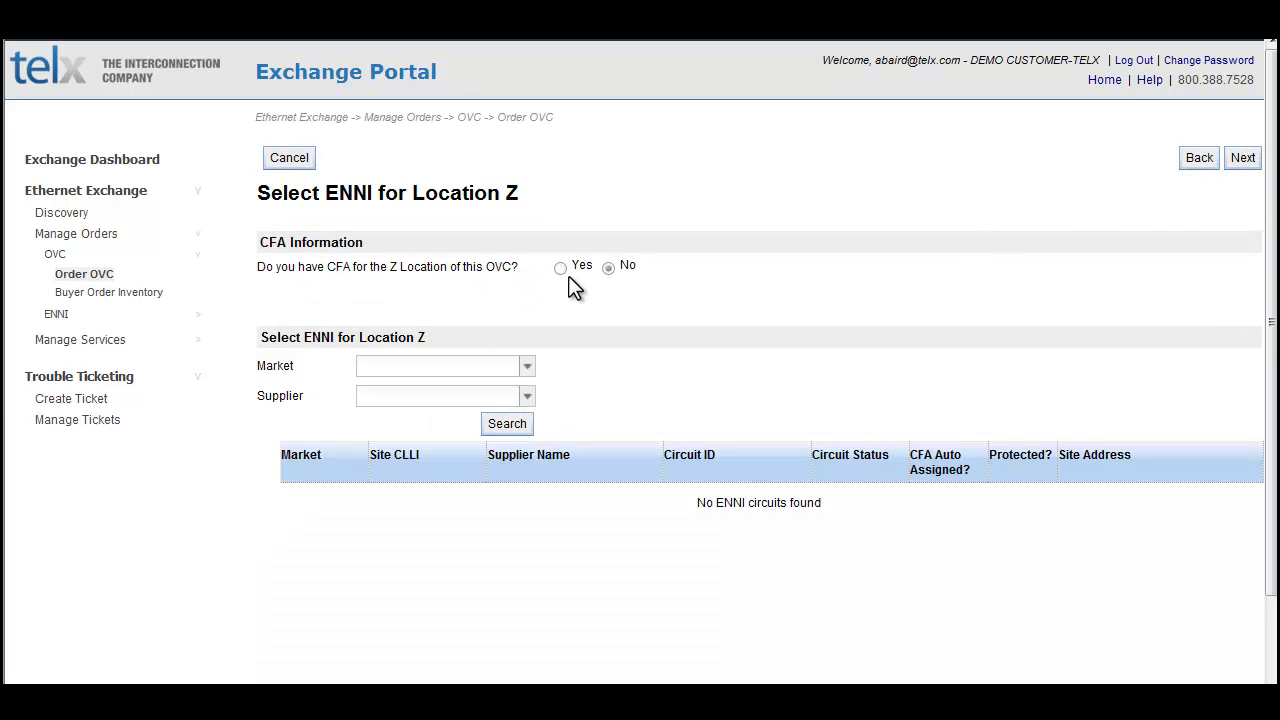
Step: Set the Z Location CFA question to No and search for Sidera ENNI circuits in the New York market
click(557, 272)
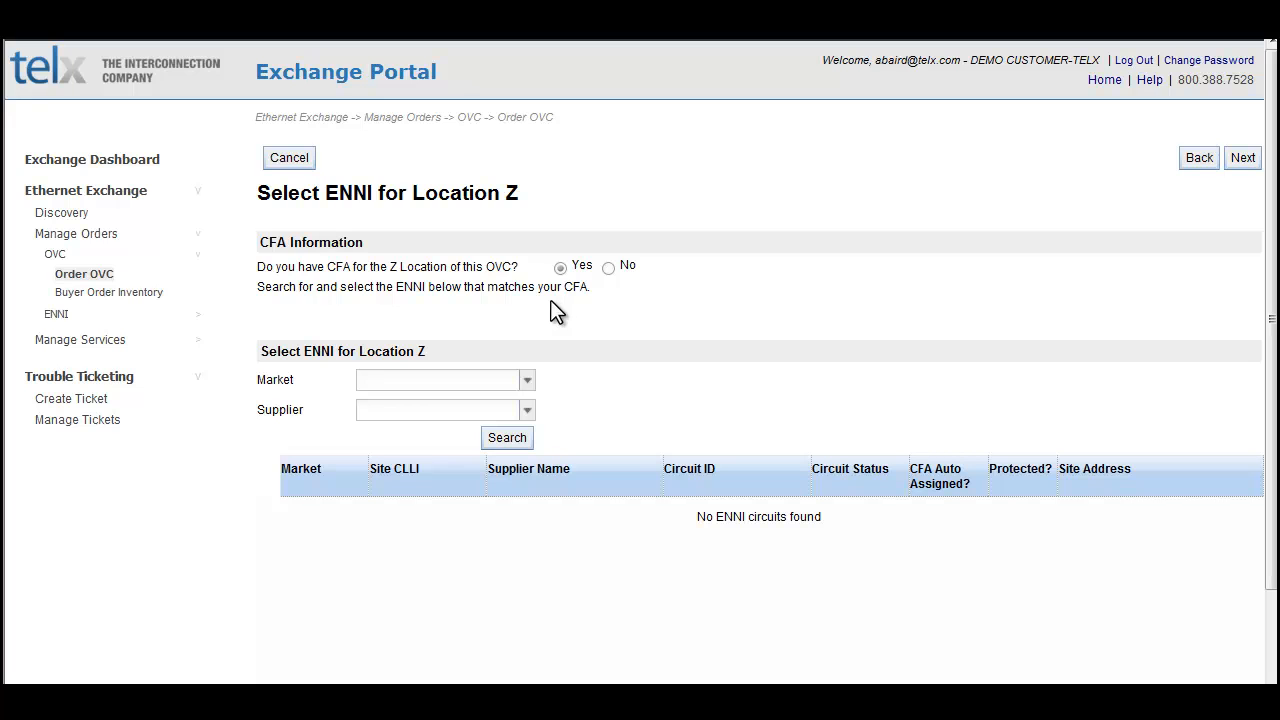
click(608, 268)
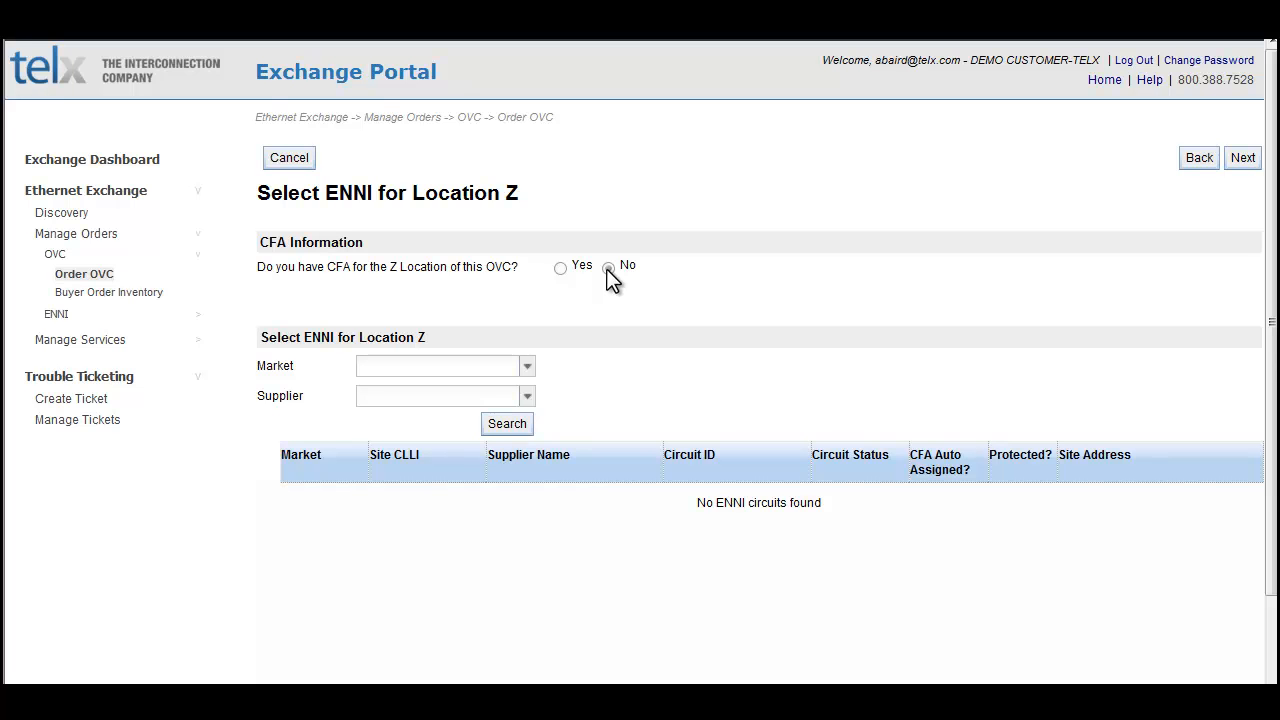
click(530, 367)
click(405, 556)
click(524, 397)
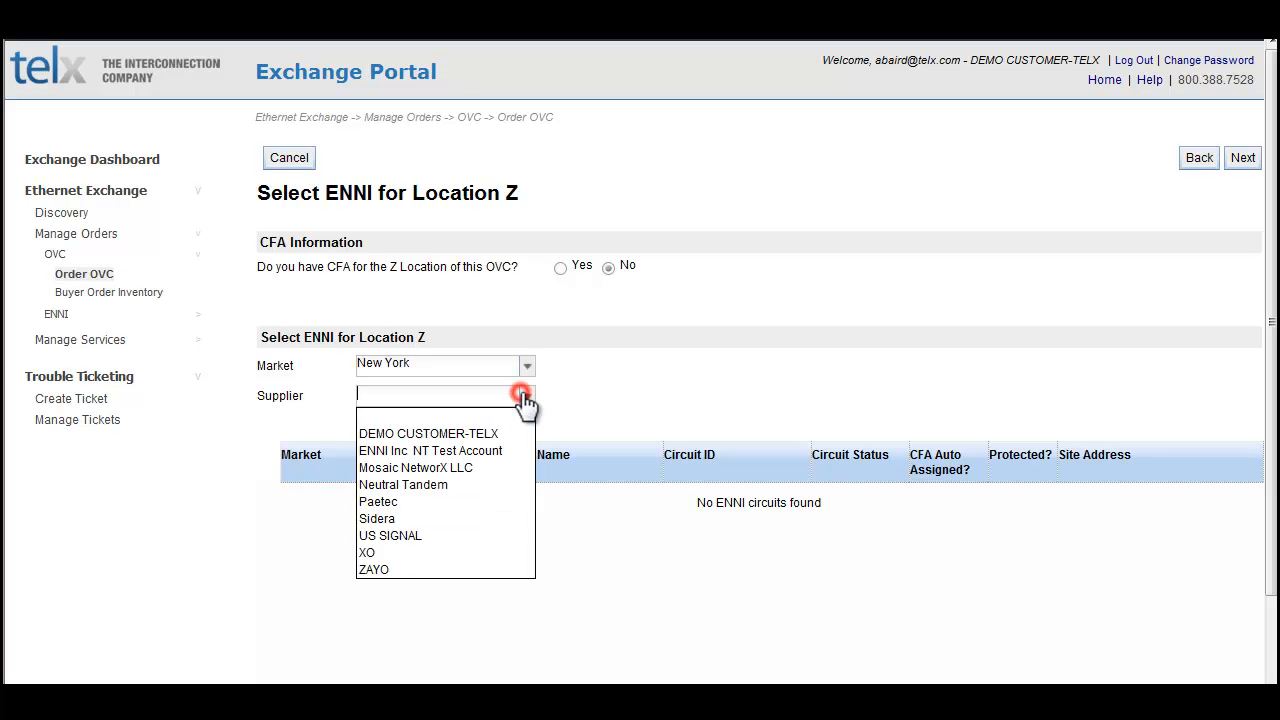
click(380, 519)
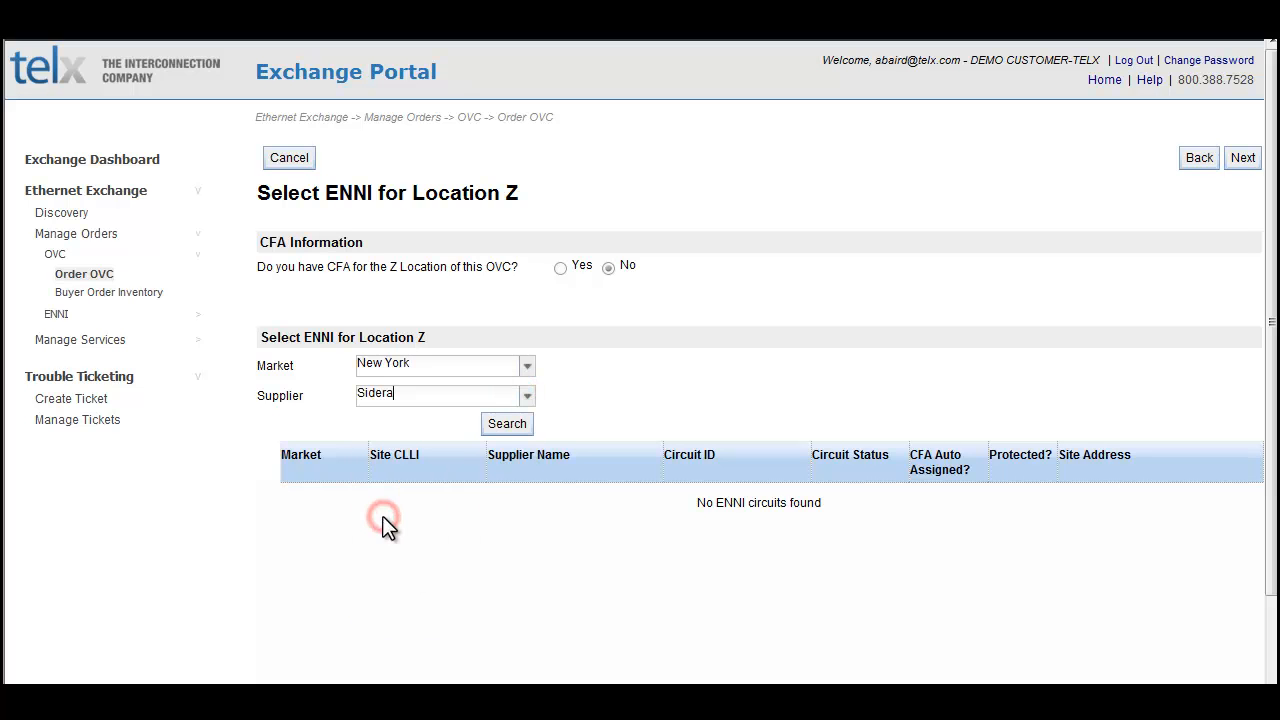
click(515, 428)
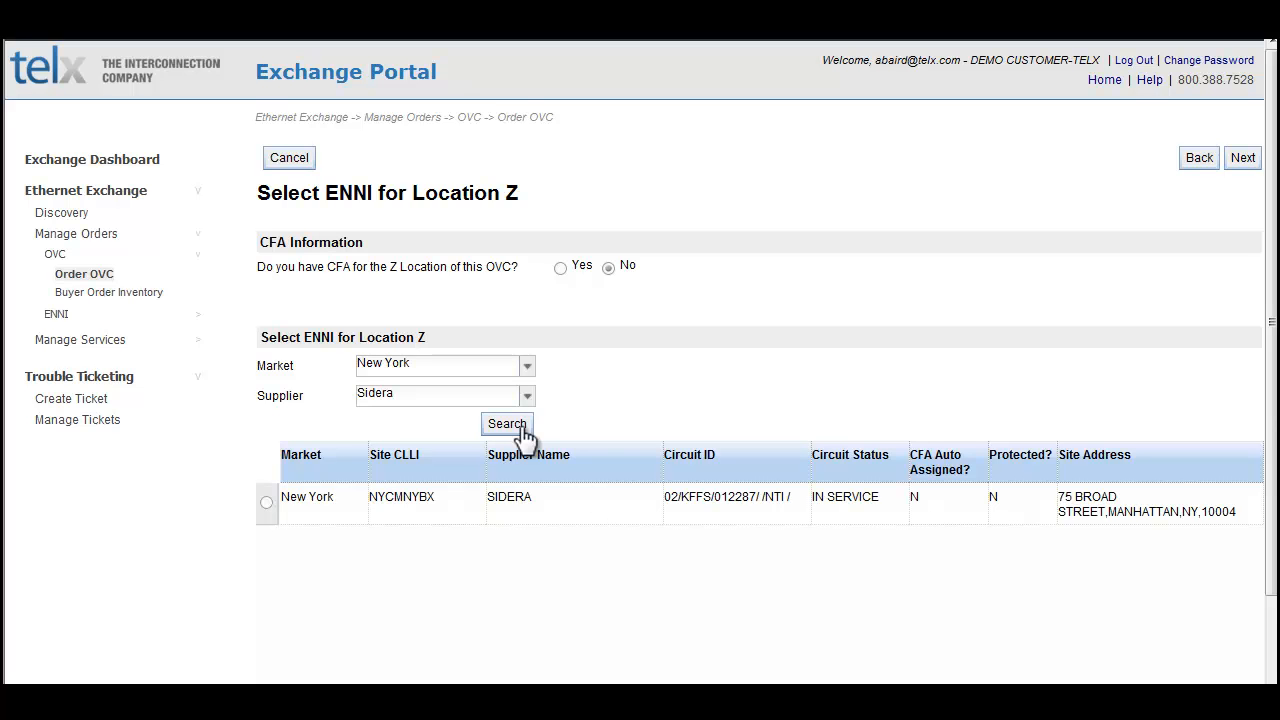
Step: Select the New York Sidera ENNI for Location Z and continue to the OVC Order Form
click(266, 503)
click(266, 503)
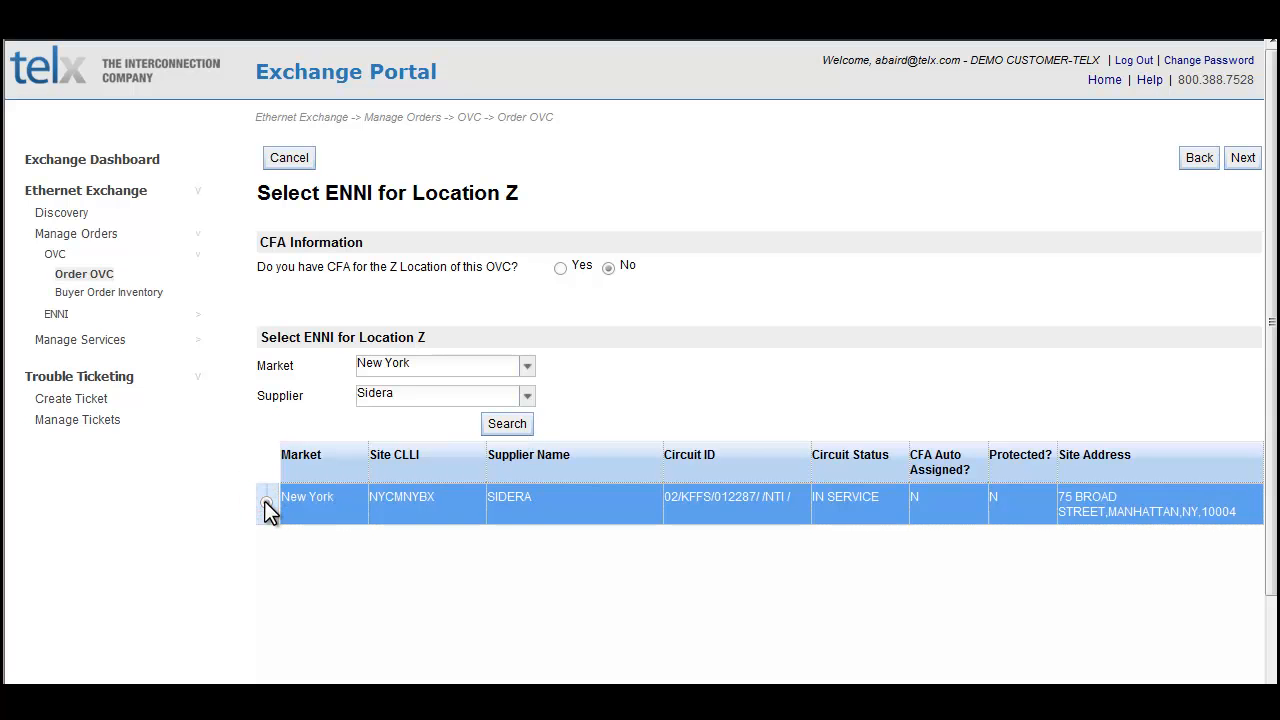
click(1243, 160)
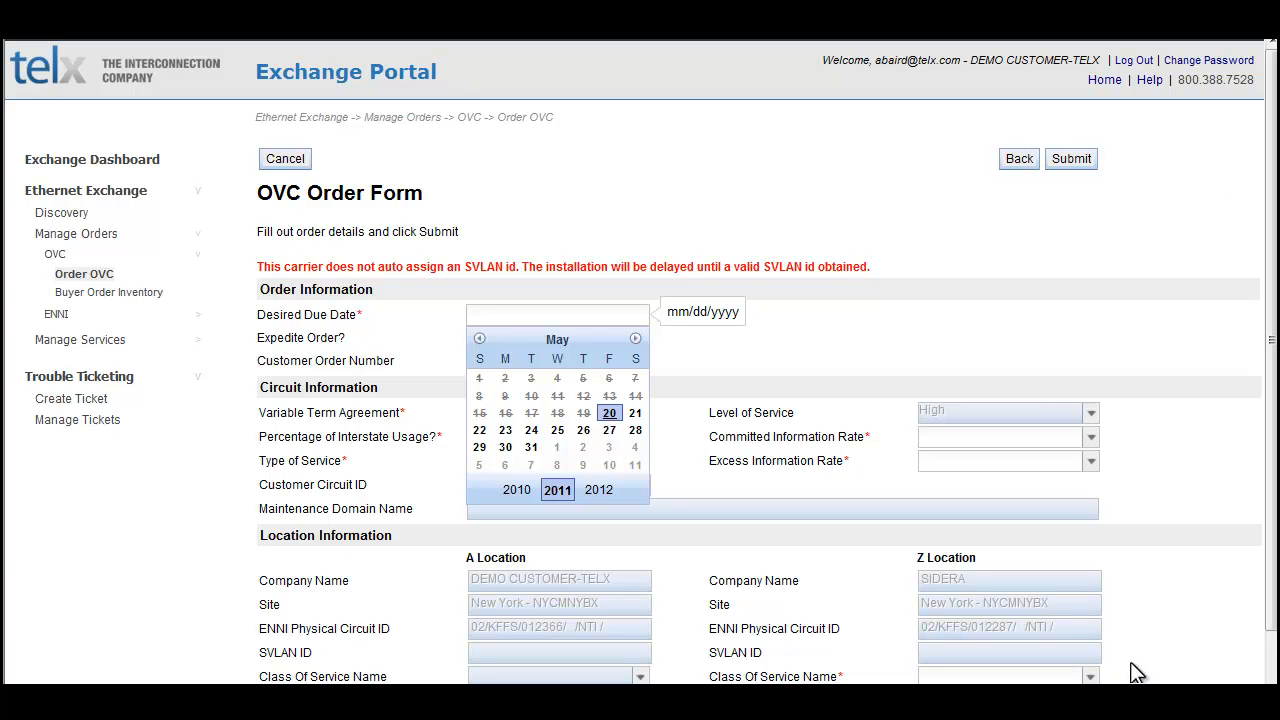
Step: Set the desired due date to 5/25/2011, leaving Expedite Order unchecked and the customer order number blank
key(Tab)
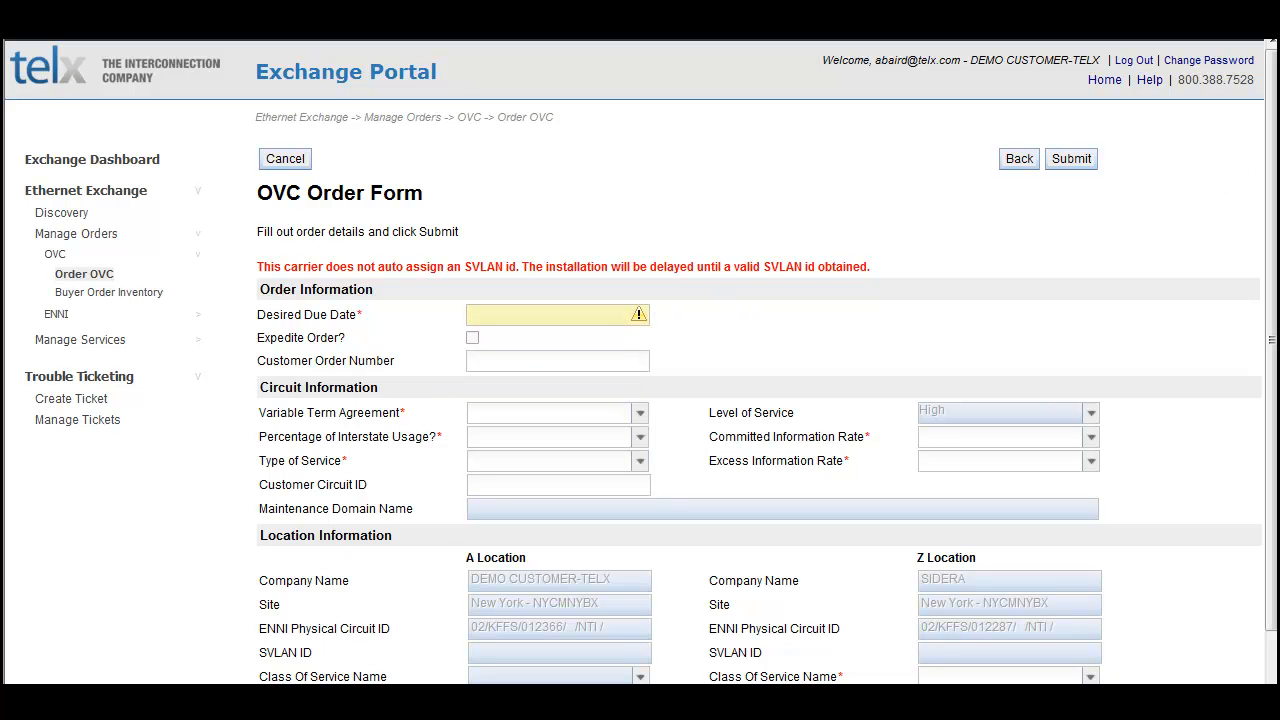
click(590, 313)
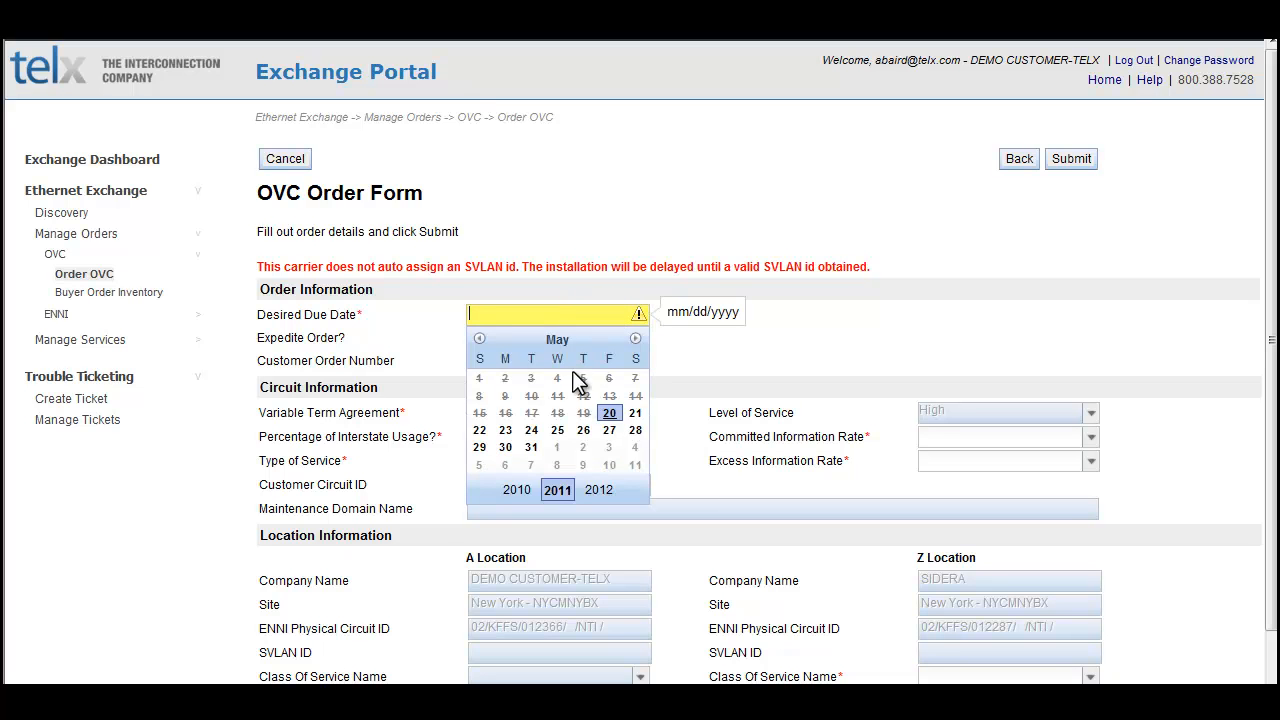
click(556, 430)
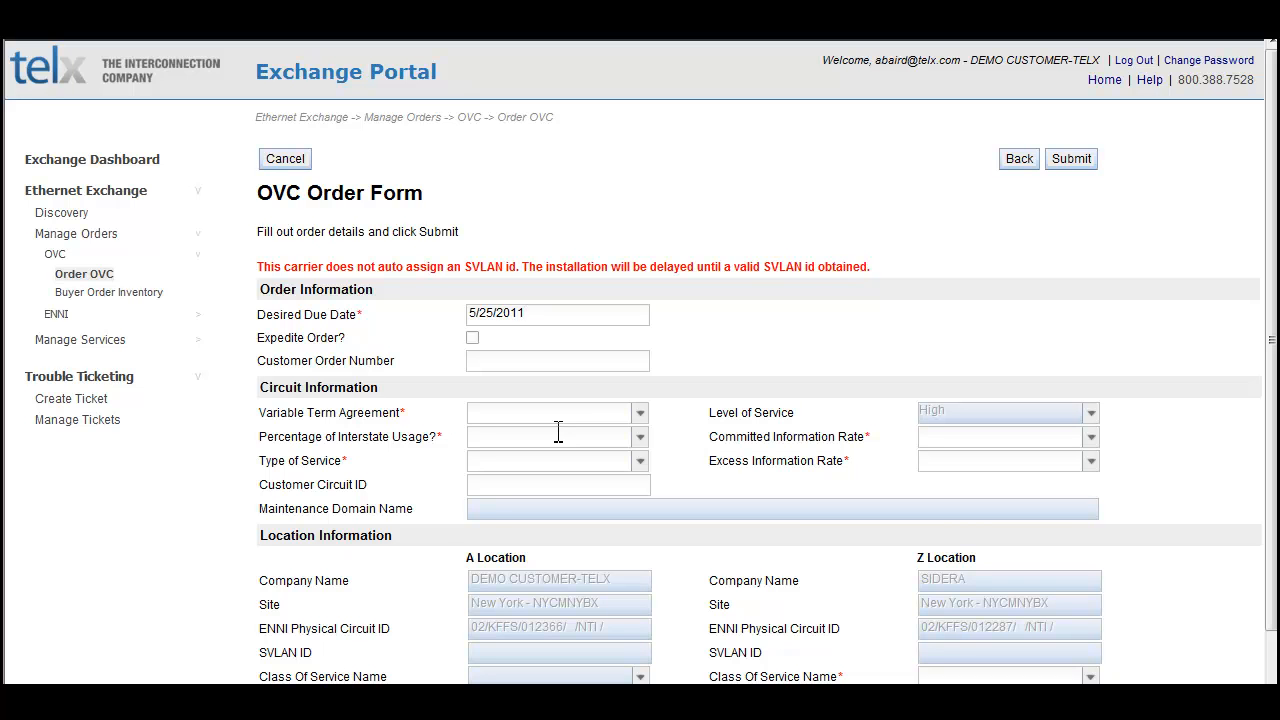
click(472, 339)
click(472, 339)
click(482, 358)
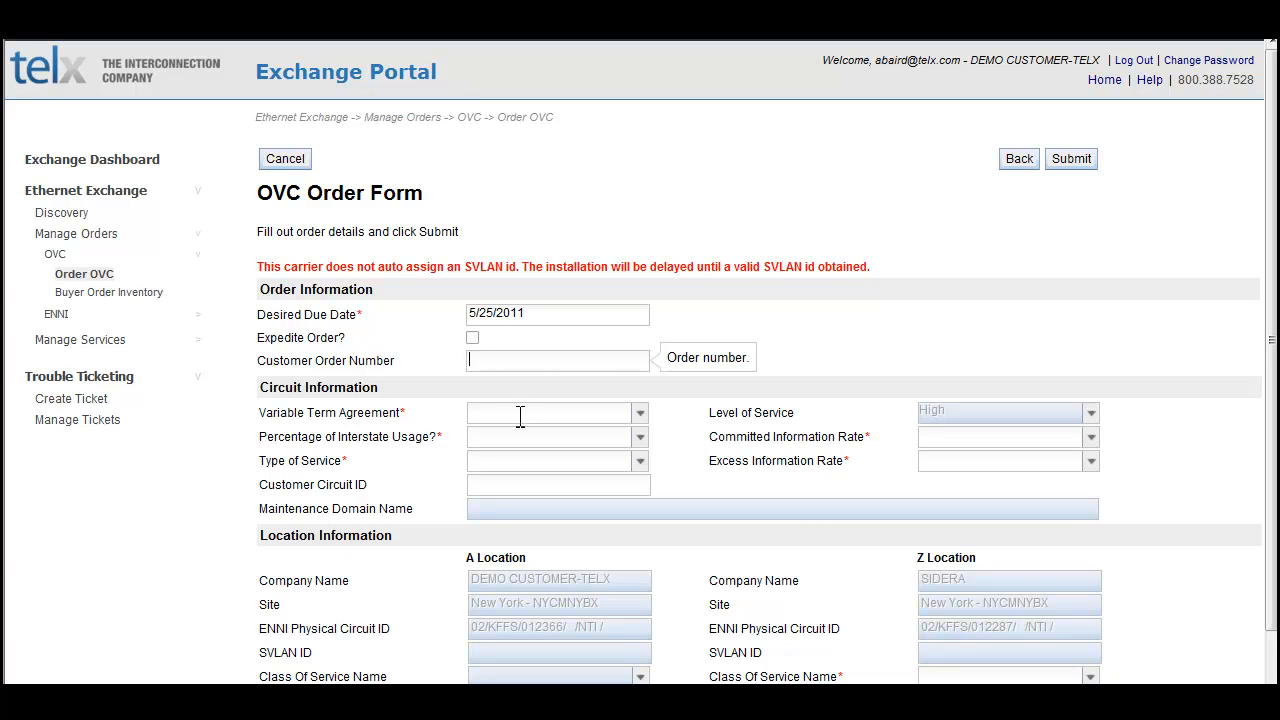
Step: Set the Variable Term Agreement to 12 Months, interstate usage to 0% and Type of Service to IntraLATA
click(634, 412)
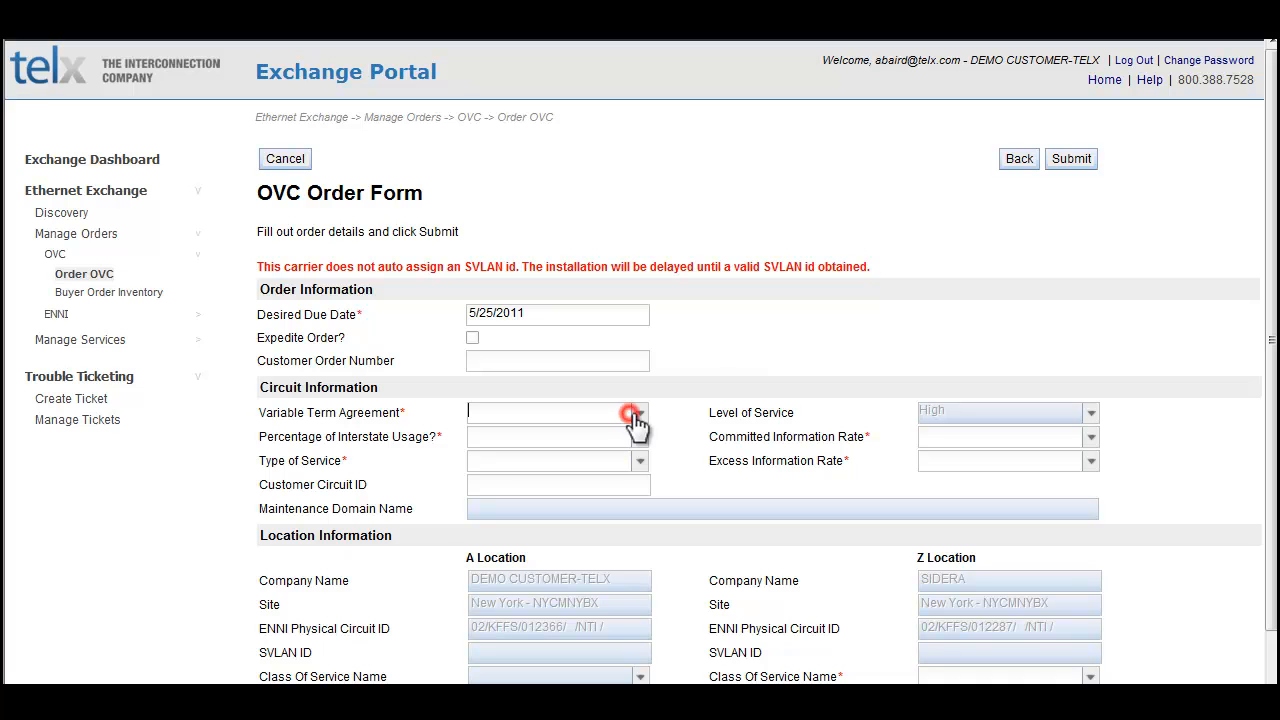
click(638, 413)
click(520, 433)
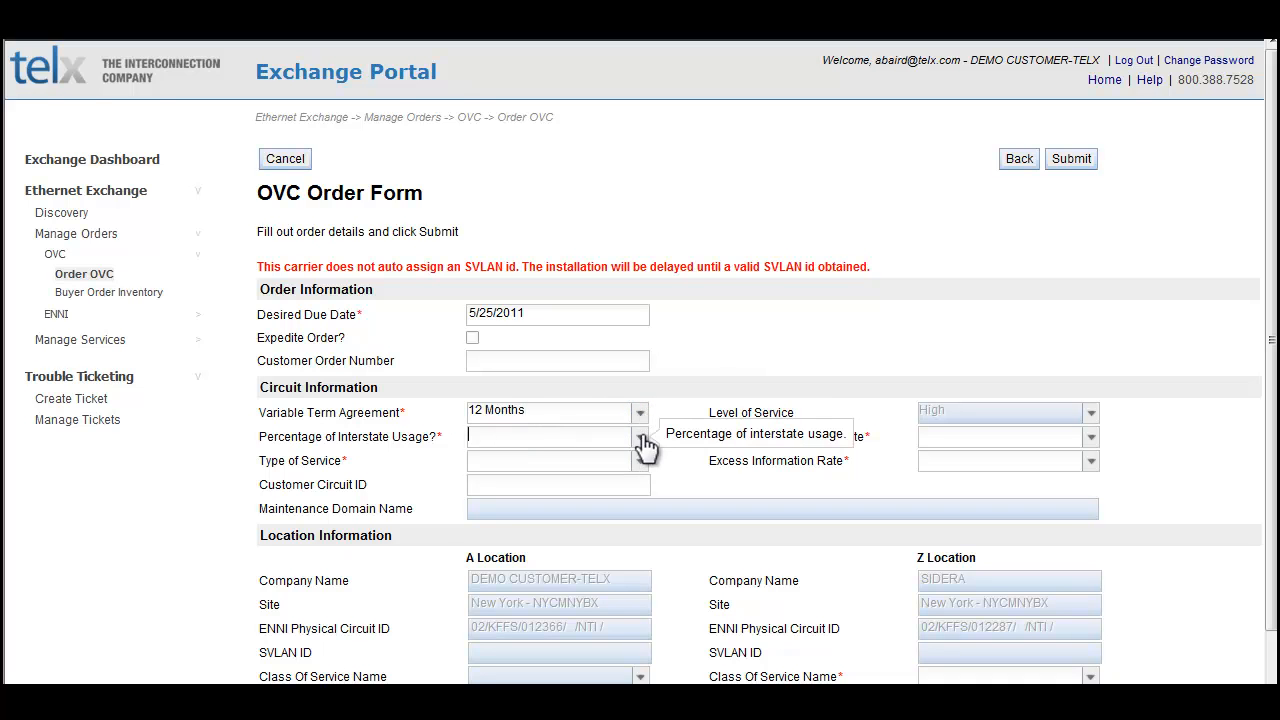
click(640, 437)
click(490, 458)
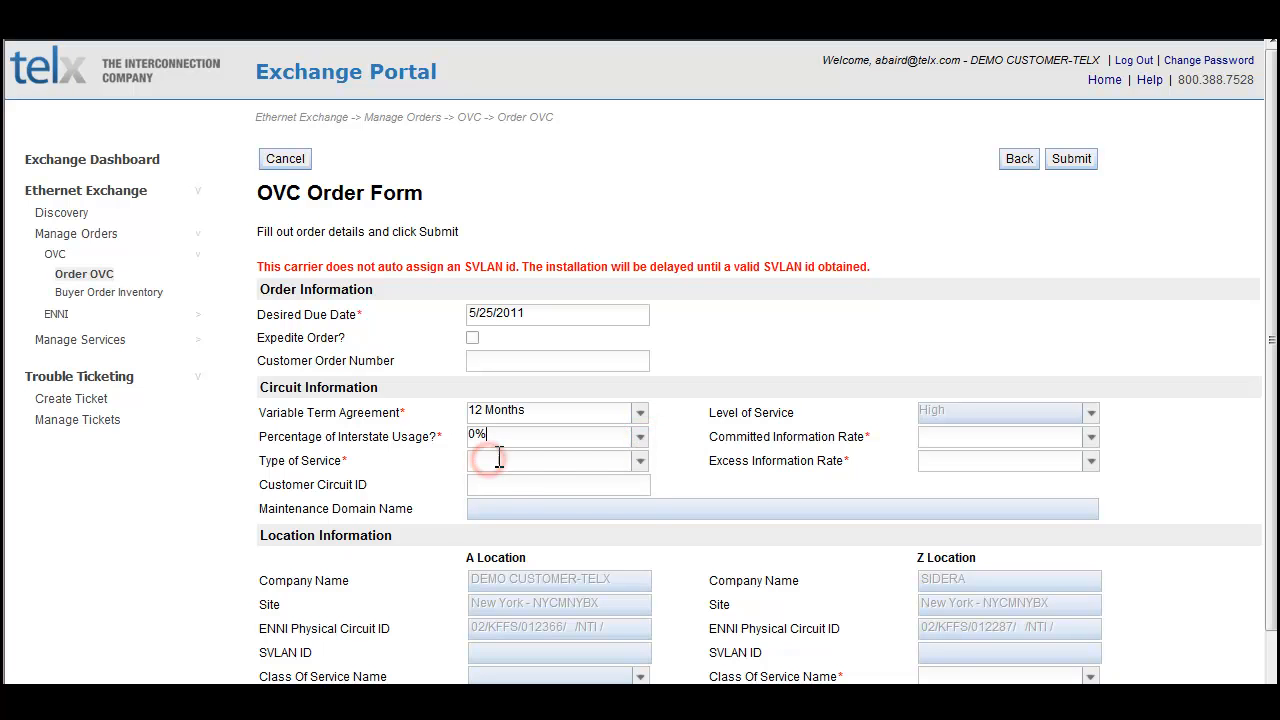
click(640, 461)
click(500, 482)
Step: Check the Excess and Committed Information Rate options without choosing a value
click(1091, 461)
click(1093, 462)
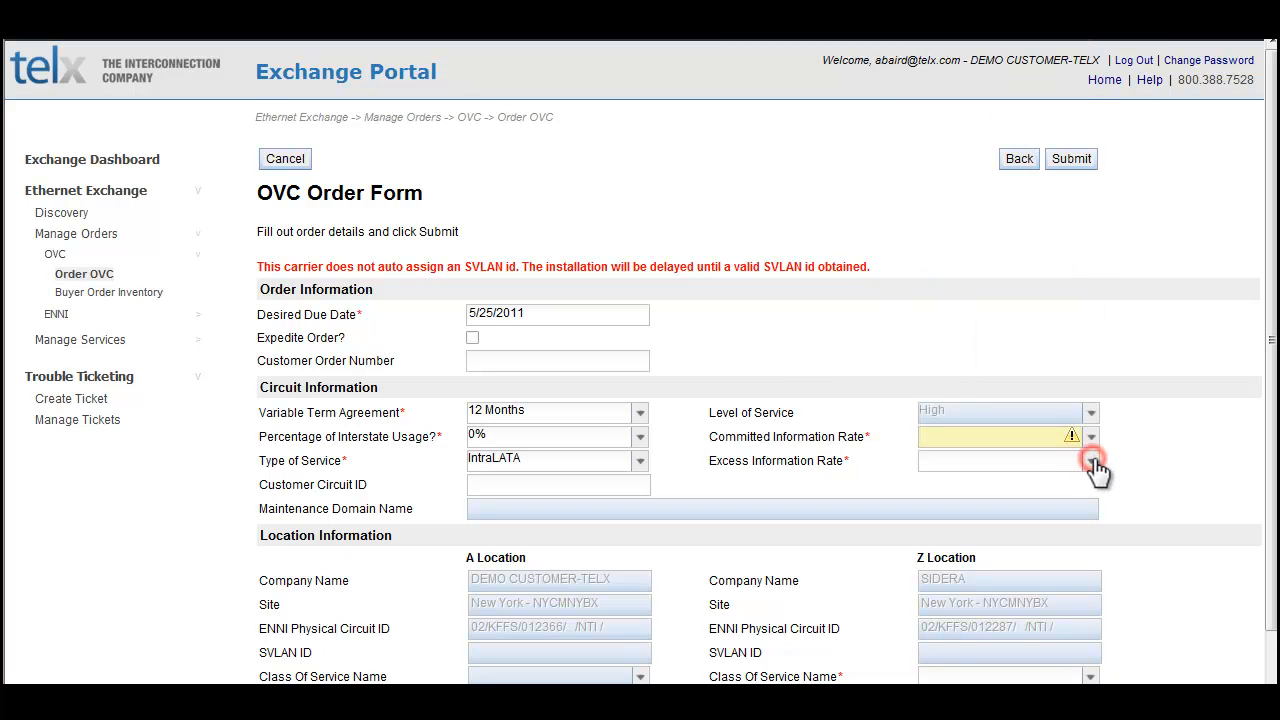
click(1089, 438)
click(1091, 440)
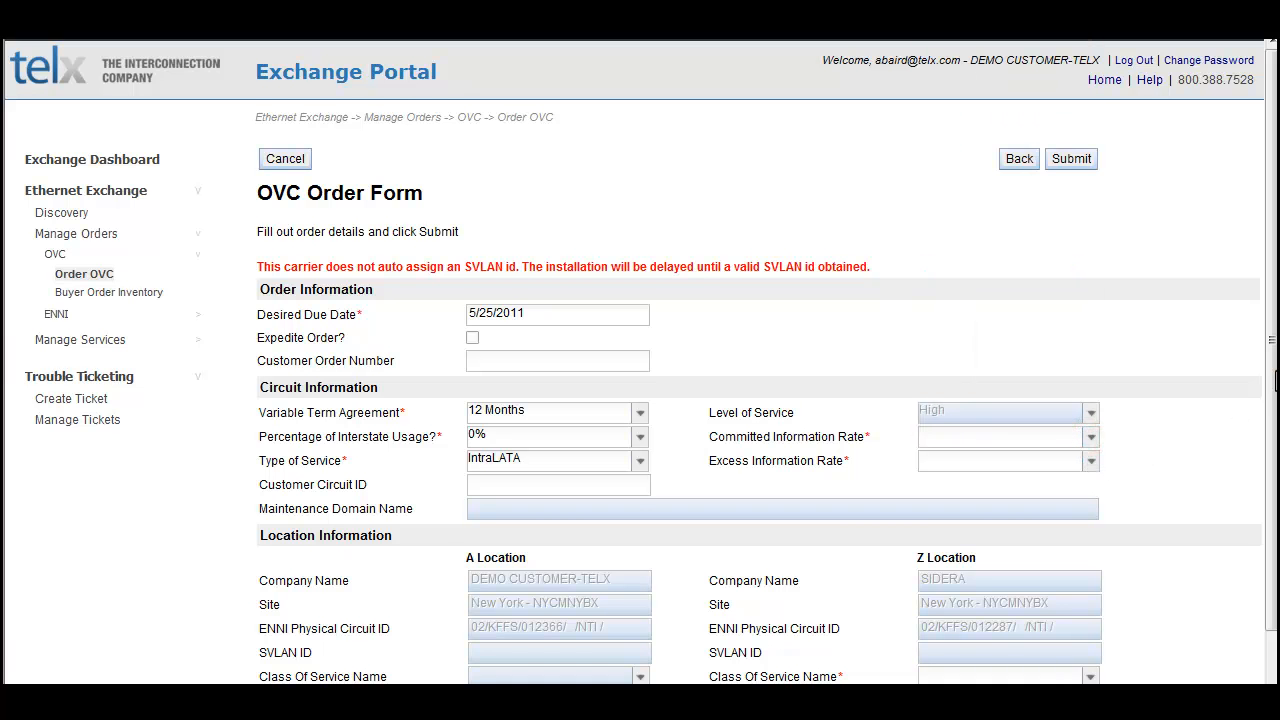
Step: Set the Z Location's Class Of Service Name to Gold and choose its listed Ethernet Exchange contact
scroll(1268, 388, down, 2)
scroll(1268, 388, down, 3)
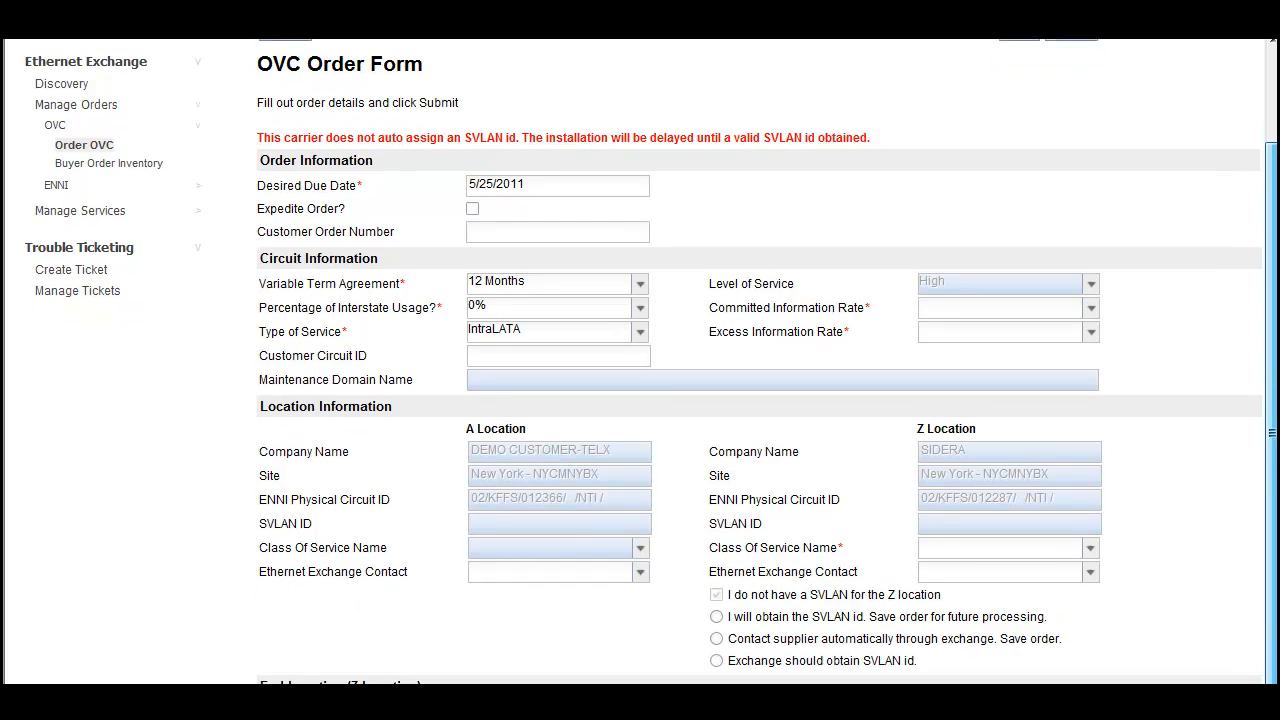
scroll(1268, 388, down, 1)
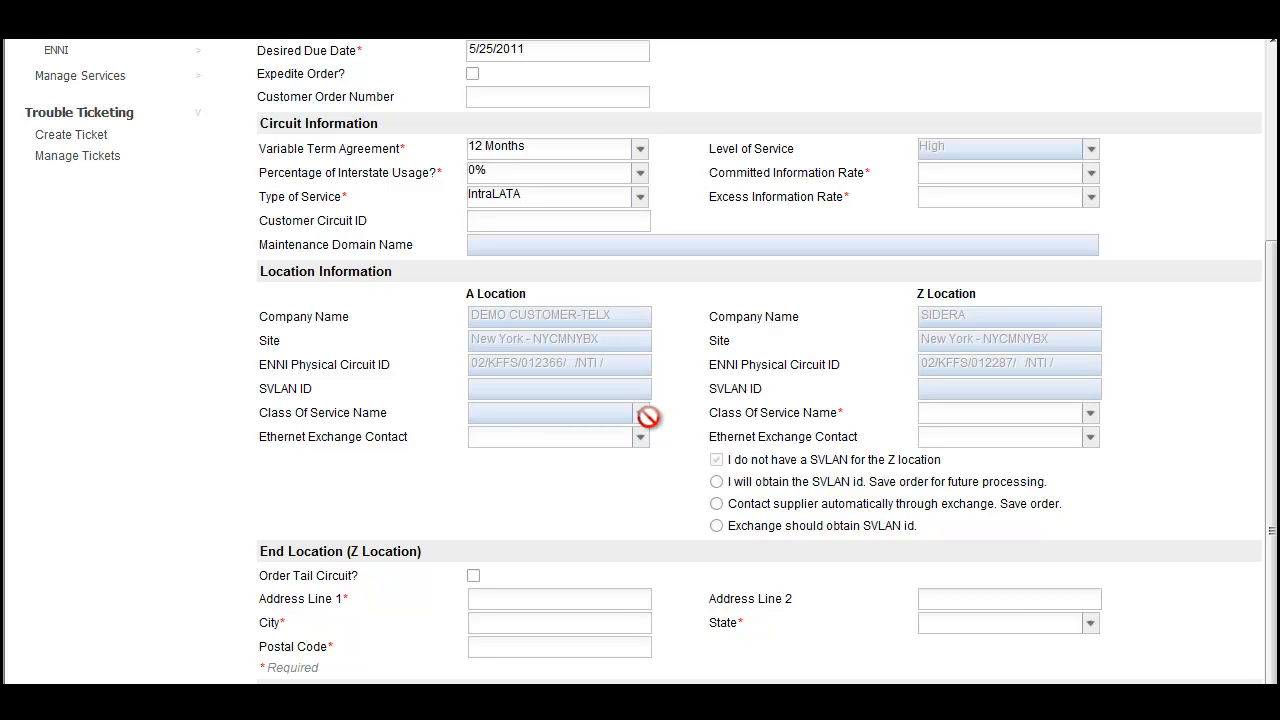
click(1095, 414)
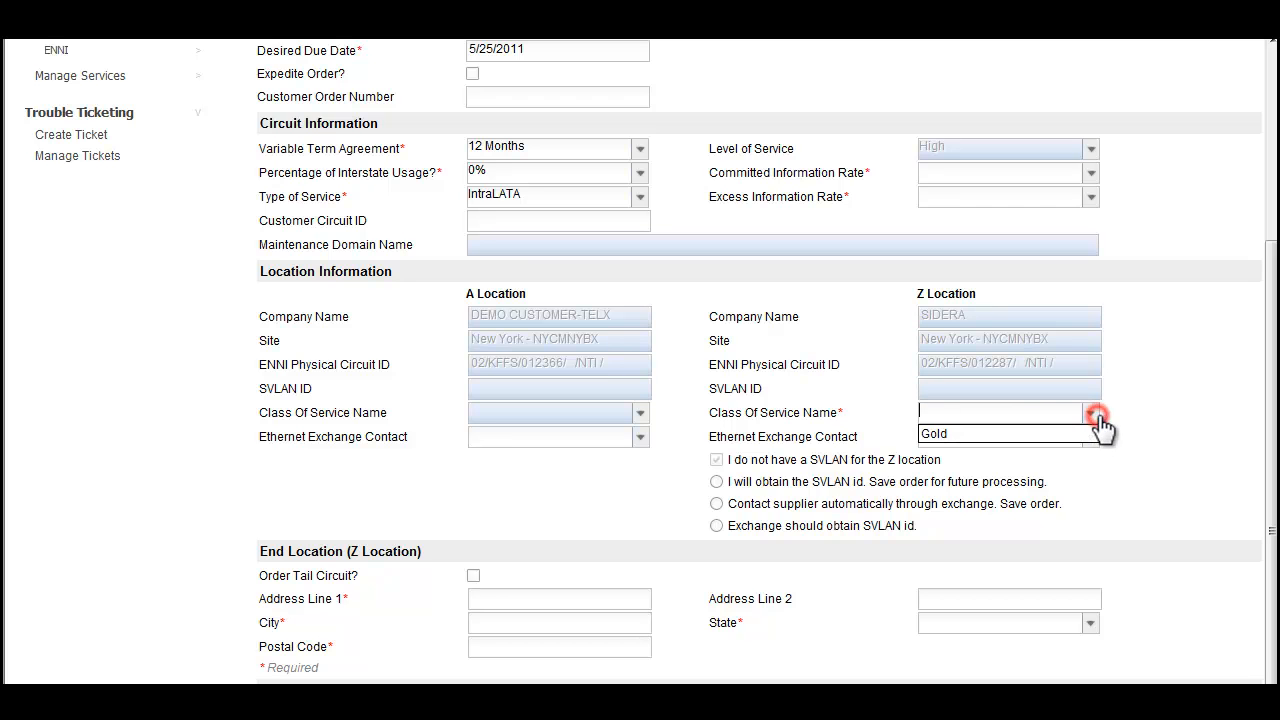
click(1080, 434)
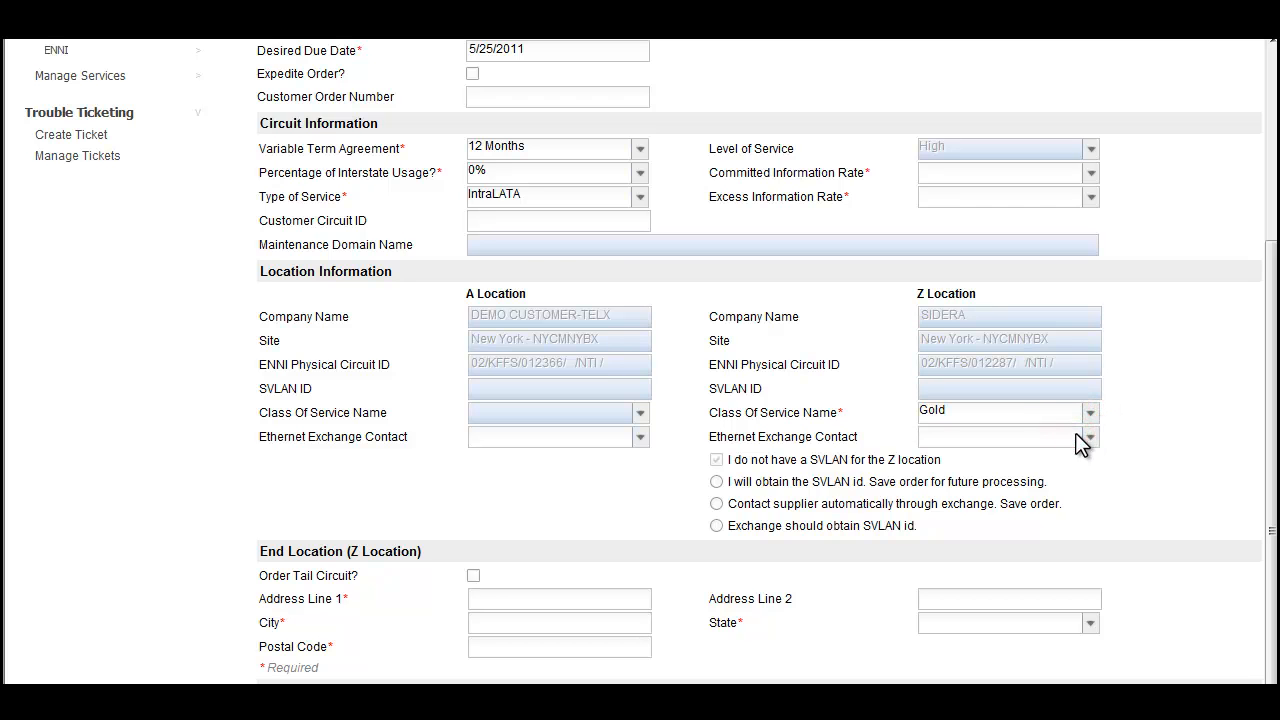
click(1089, 440)
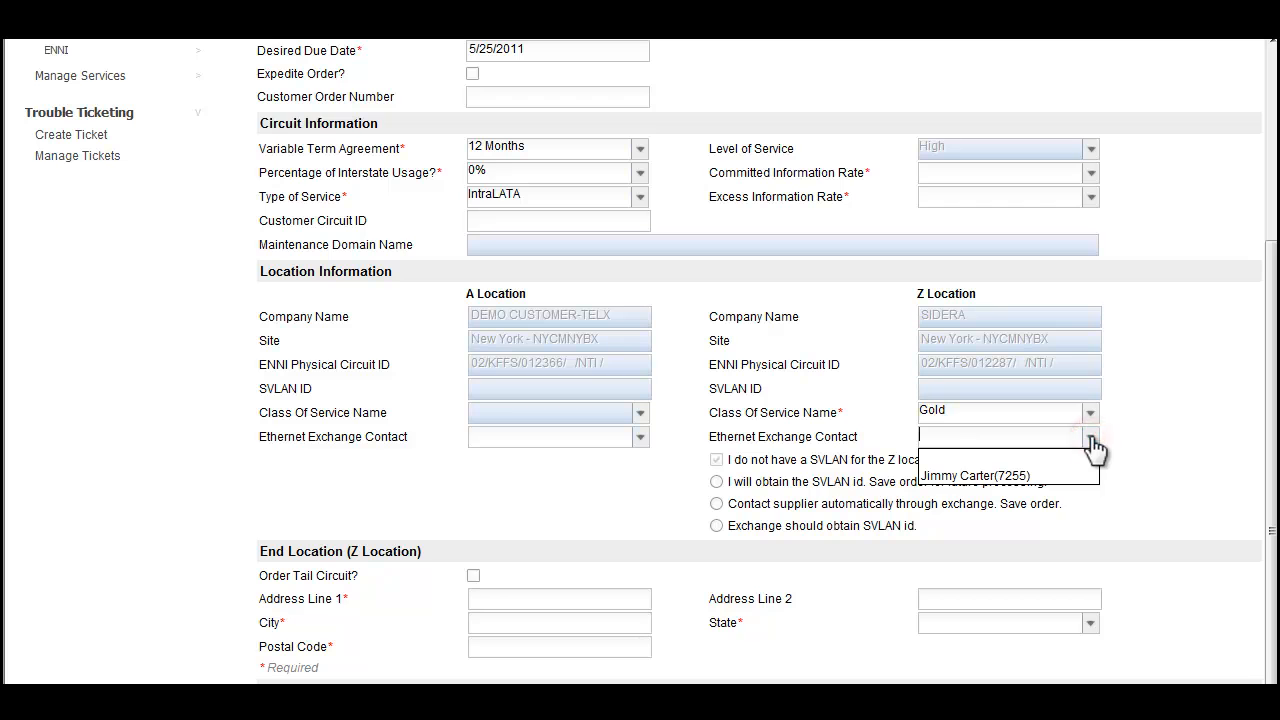
click(1060, 477)
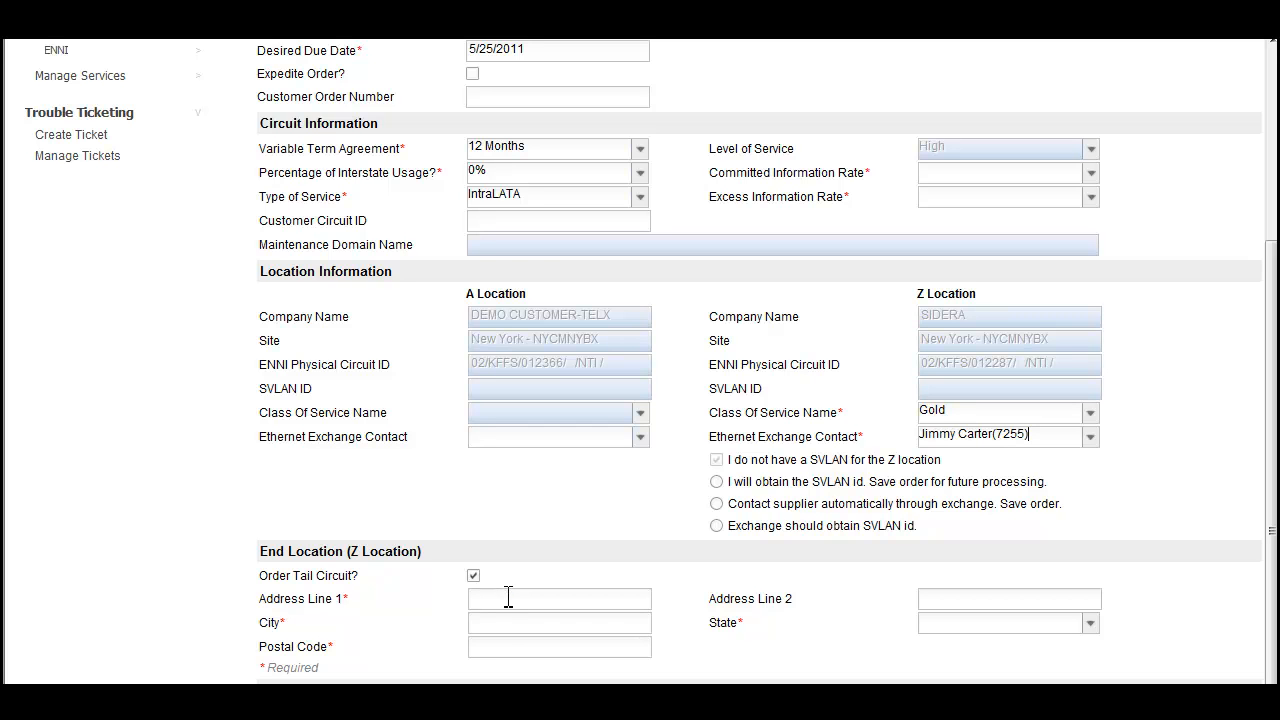
Step: Submit the OVC order with a tail circuit requested and the address left blank, agreeing to the Terms of Service
click(508, 597)
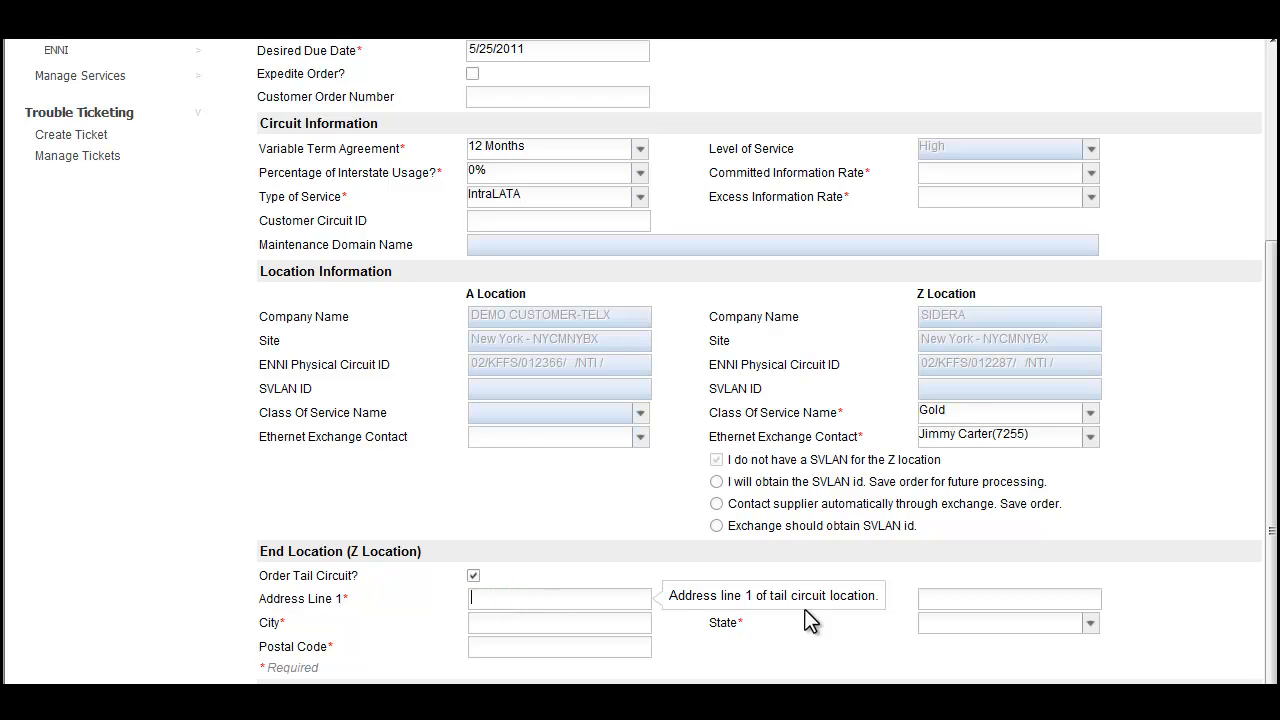
click(857, 639)
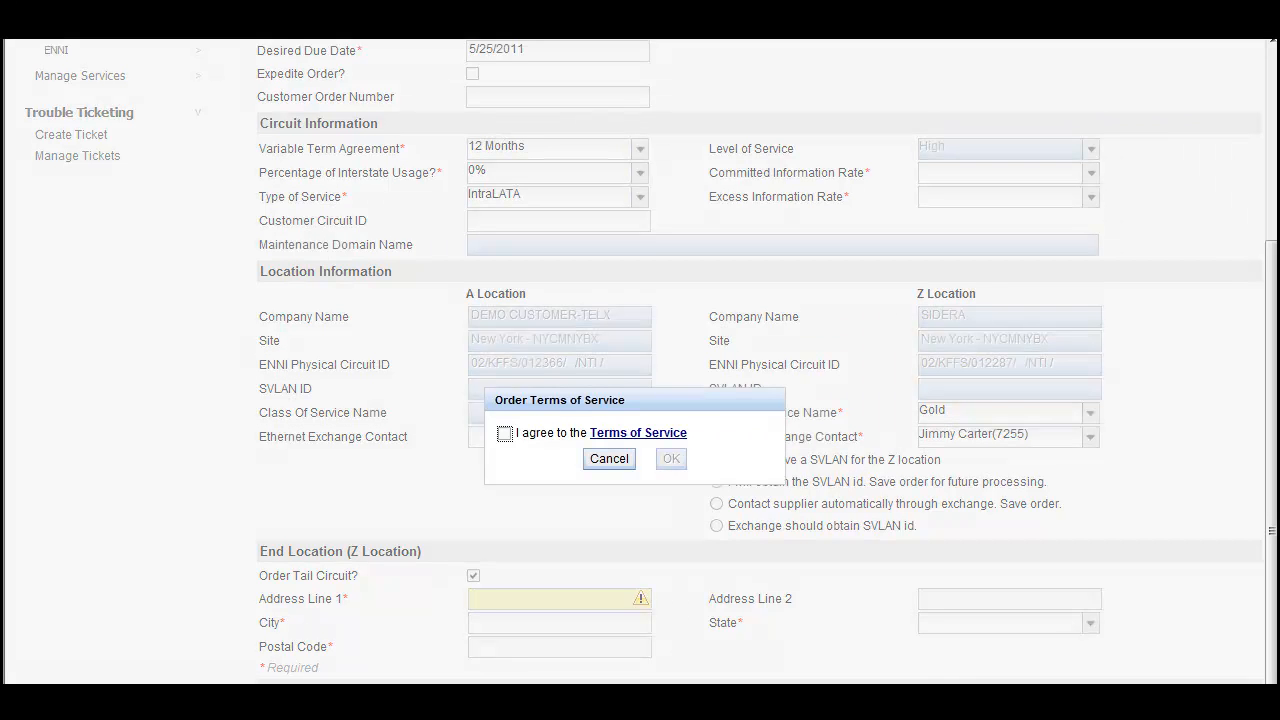
click(504, 434)
click(672, 461)
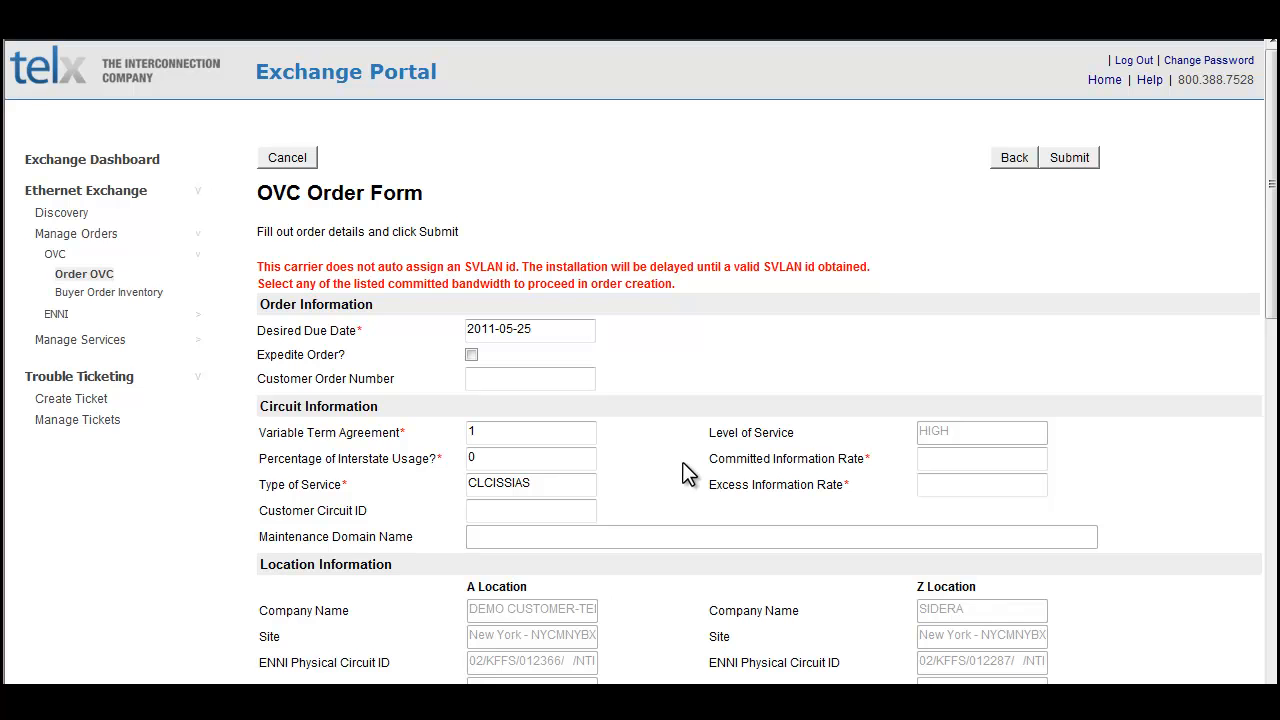
scroll(1262, 200, down, 3)
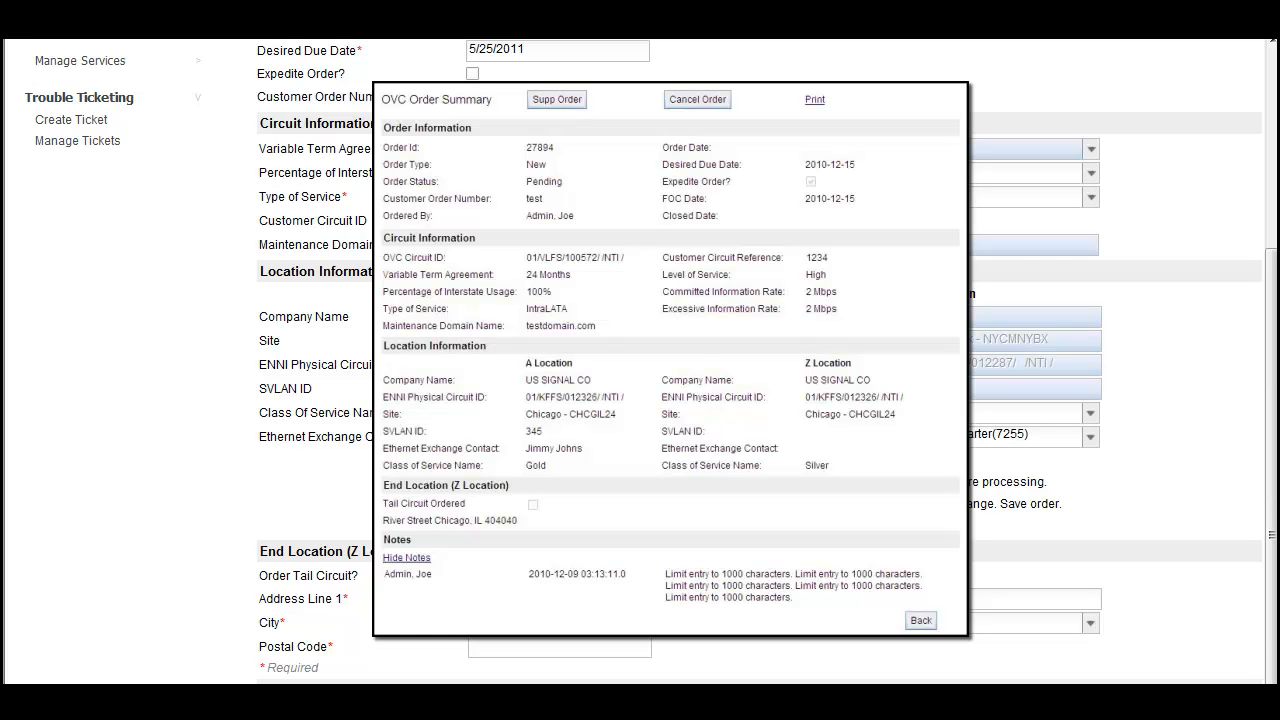
drag(1272, 624, 1272, 420)
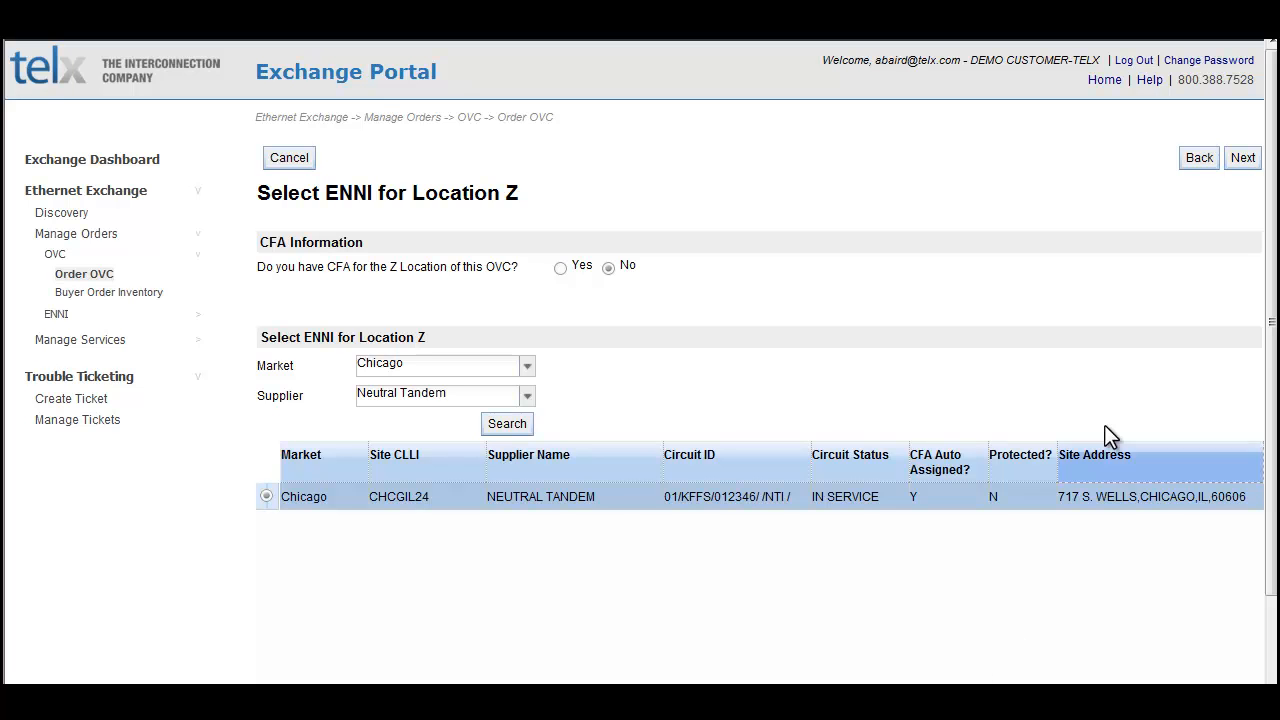
Step: Continue the OVC order with the Chicago Neutral Tandem ENNI as Location Z
click(1240, 165)
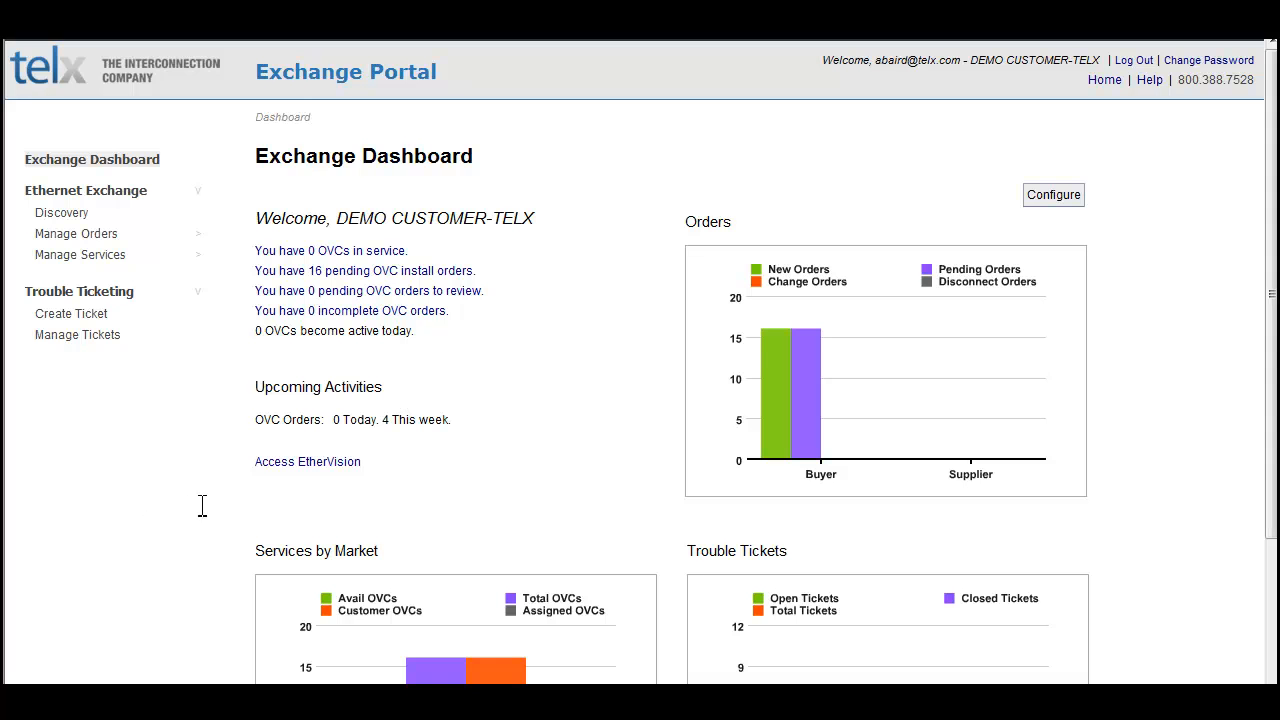
Step: Open the OVC Buyer Order Inventory to view the pending new orders
click(85, 233)
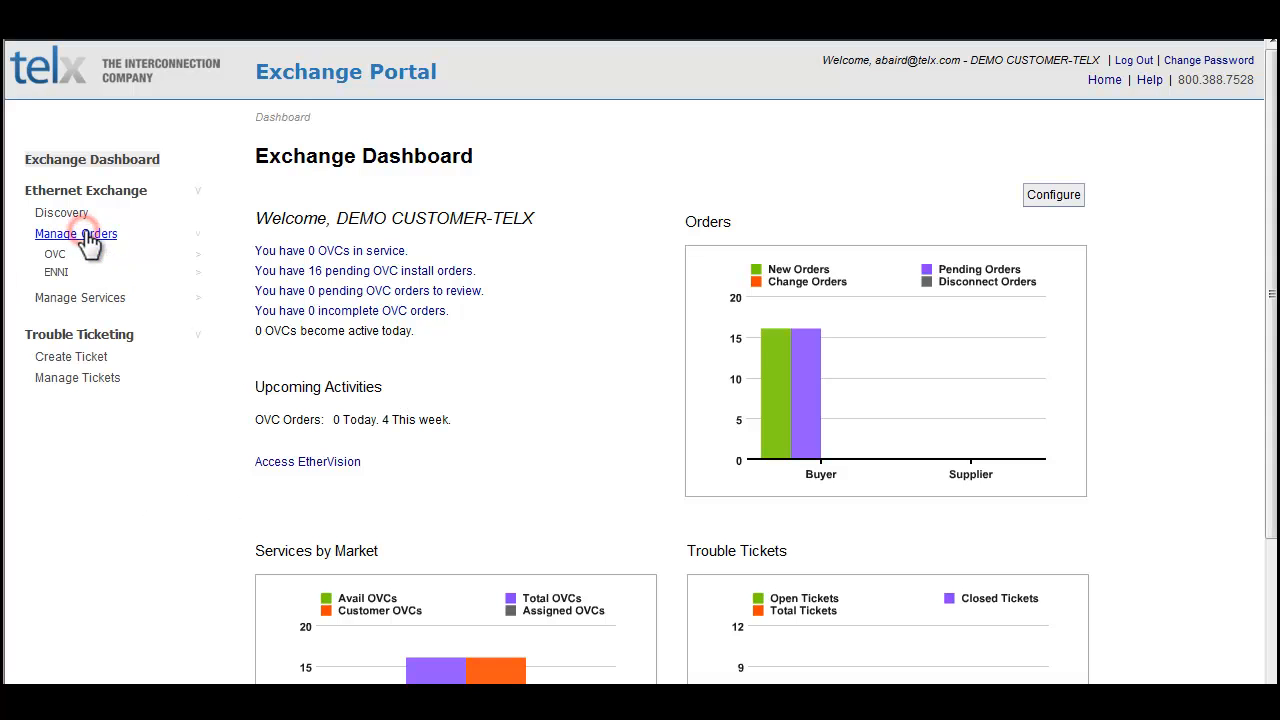
click(53, 255)
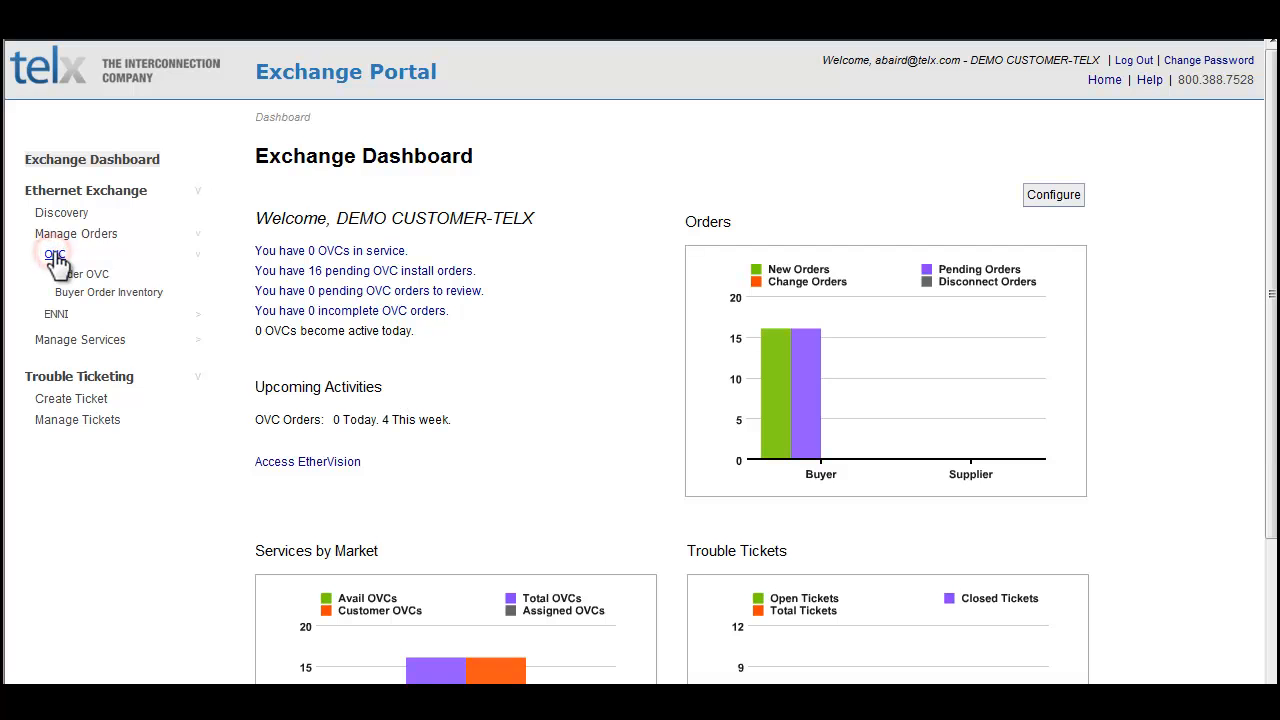
click(97, 292)
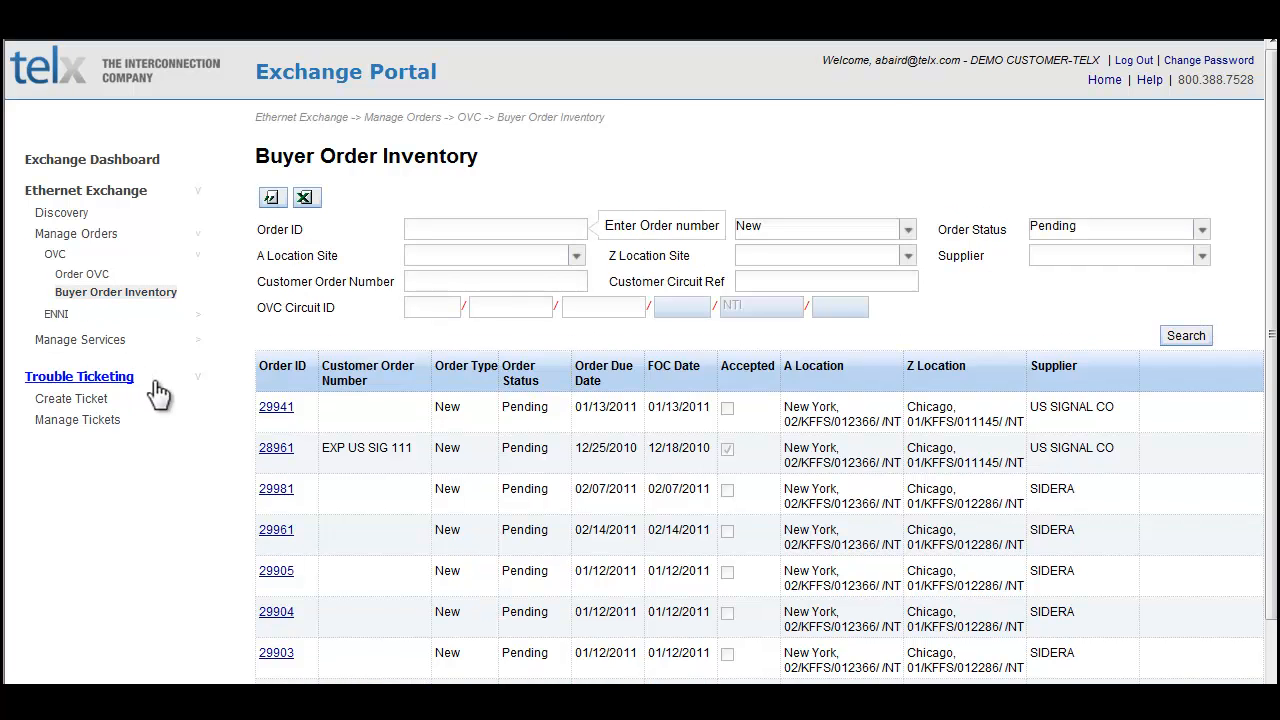
click(268, 408)
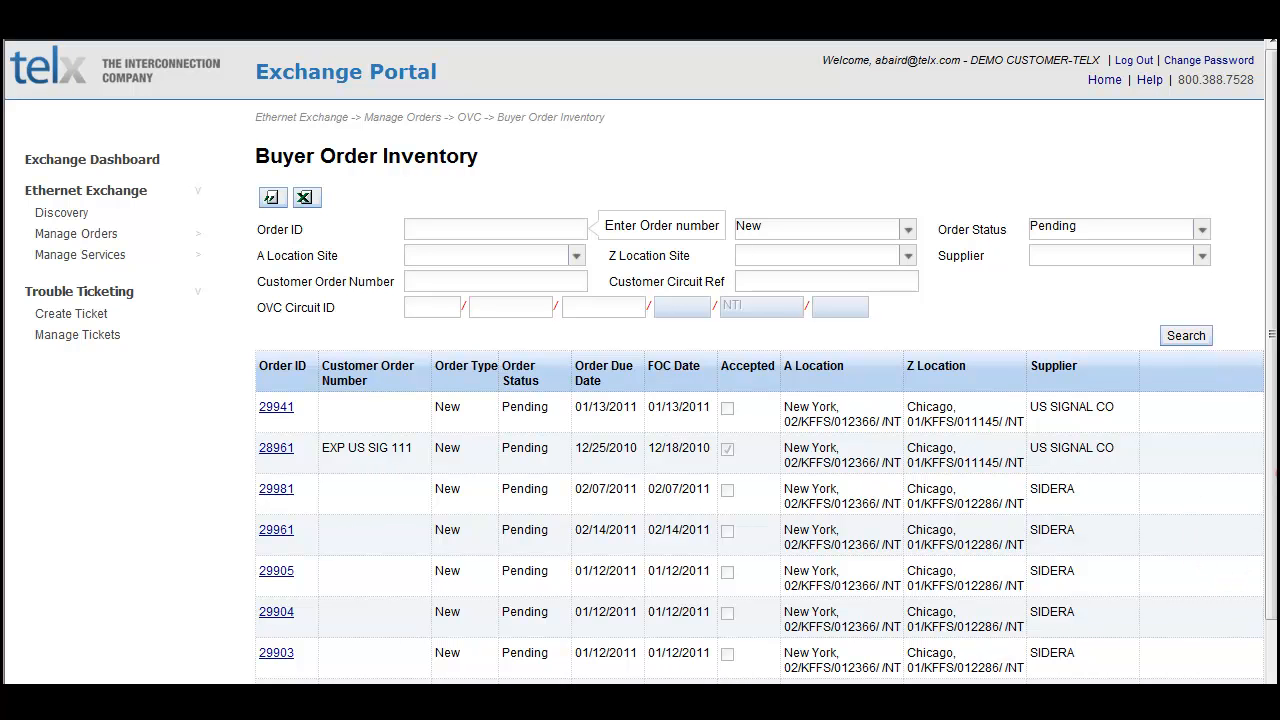
Step: Search the Buyer Order Inventory for new orders with the status Incomplete
click(1175, 223)
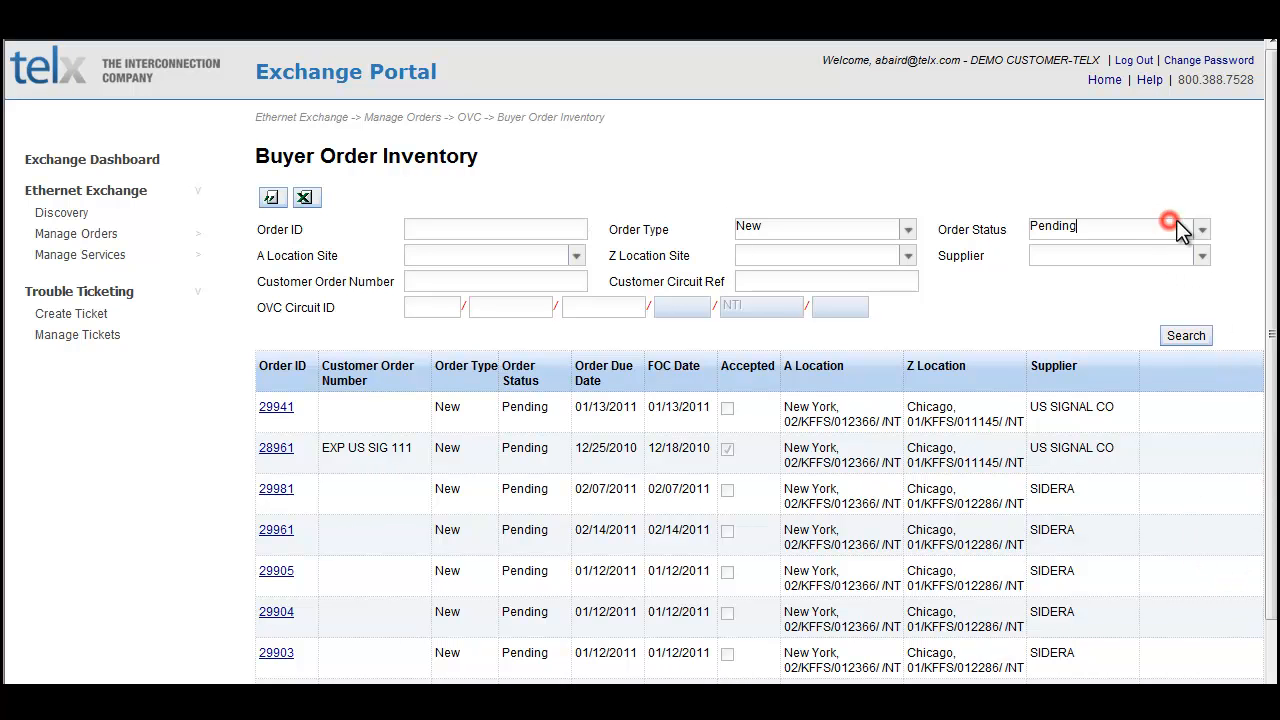
click(1200, 229)
click(1067, 269)
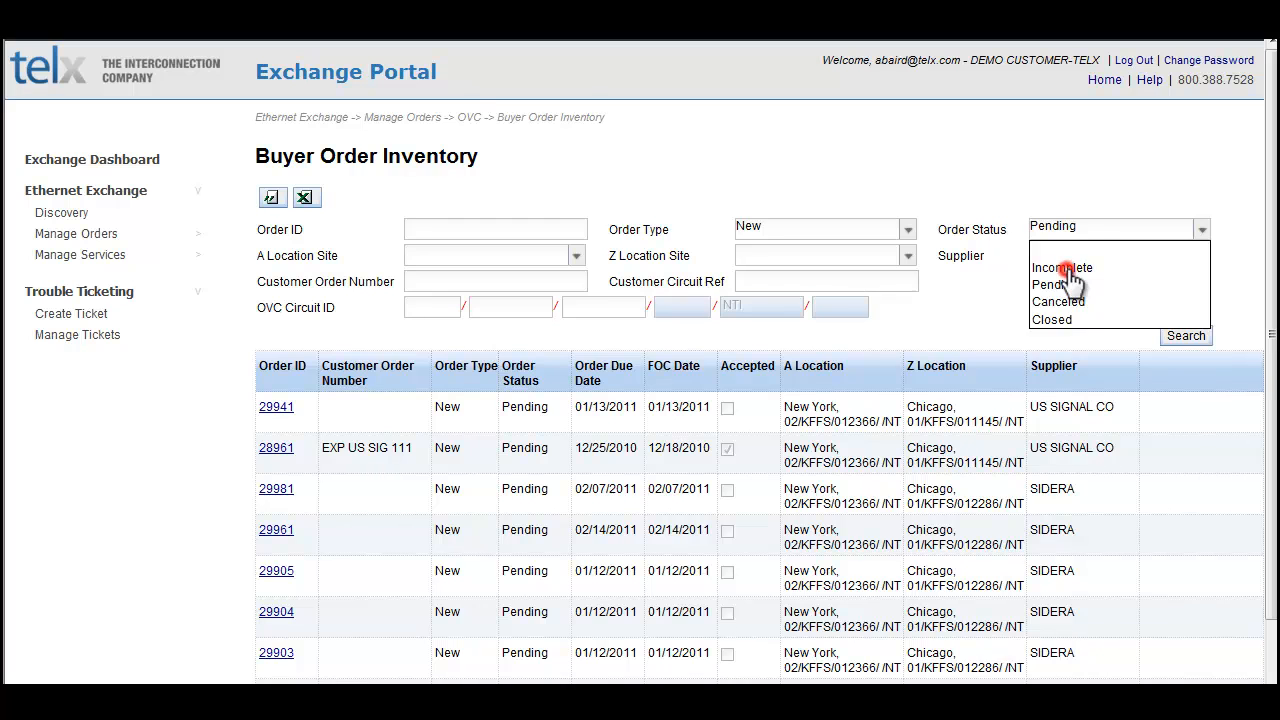
click(1185, 336)
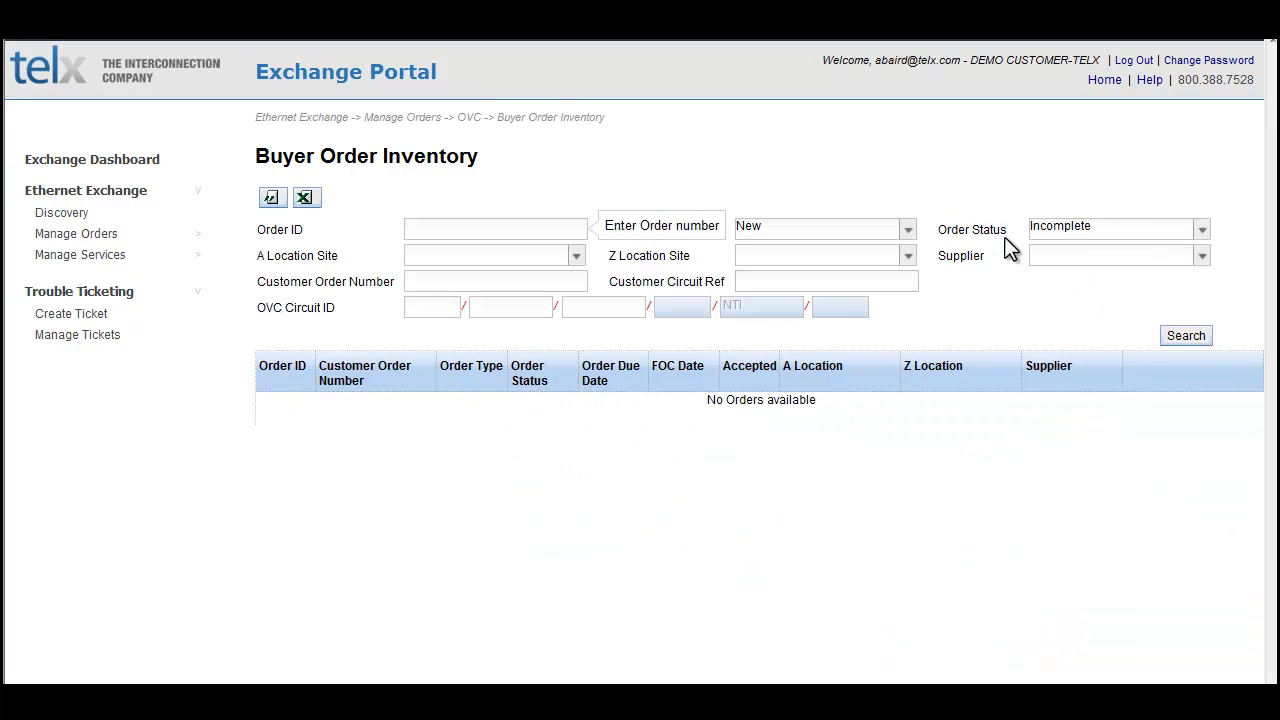
Step: Filter the order inventory by Pending status and sort it by FOC Date, latest first
click(1201, 230)
click(1195, 285)
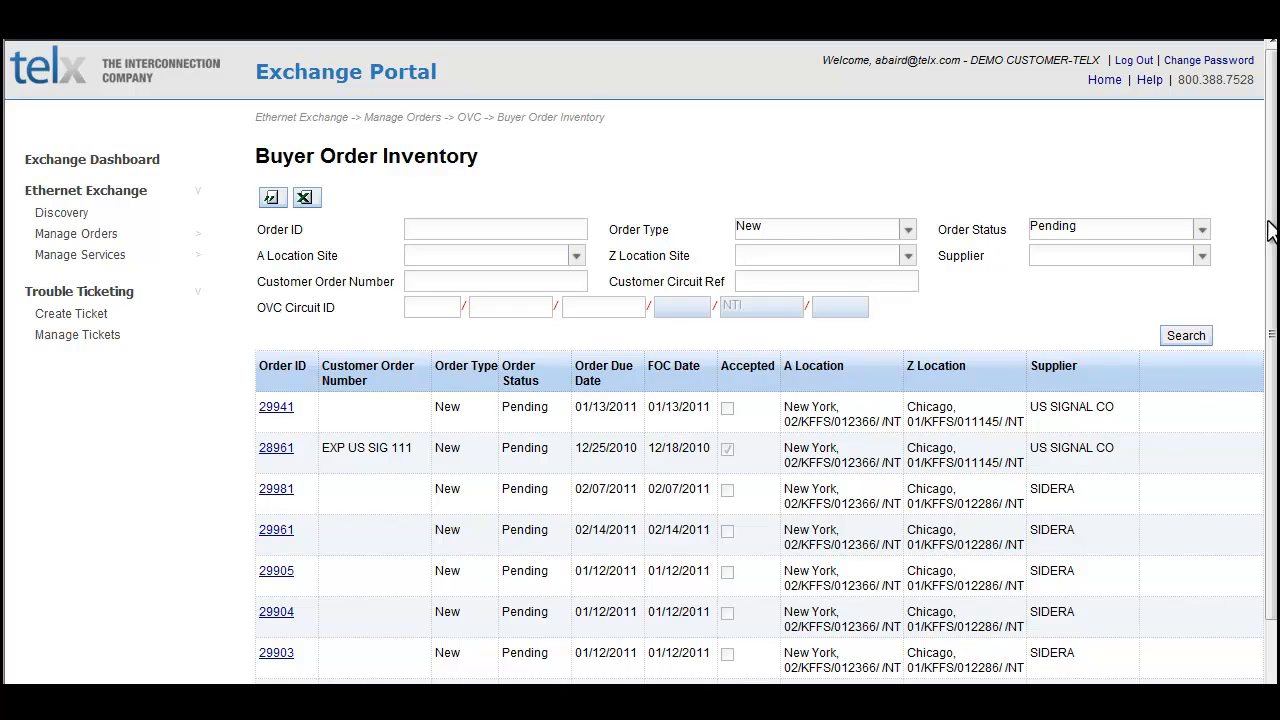
drag(1268, 230, 1271, 333)
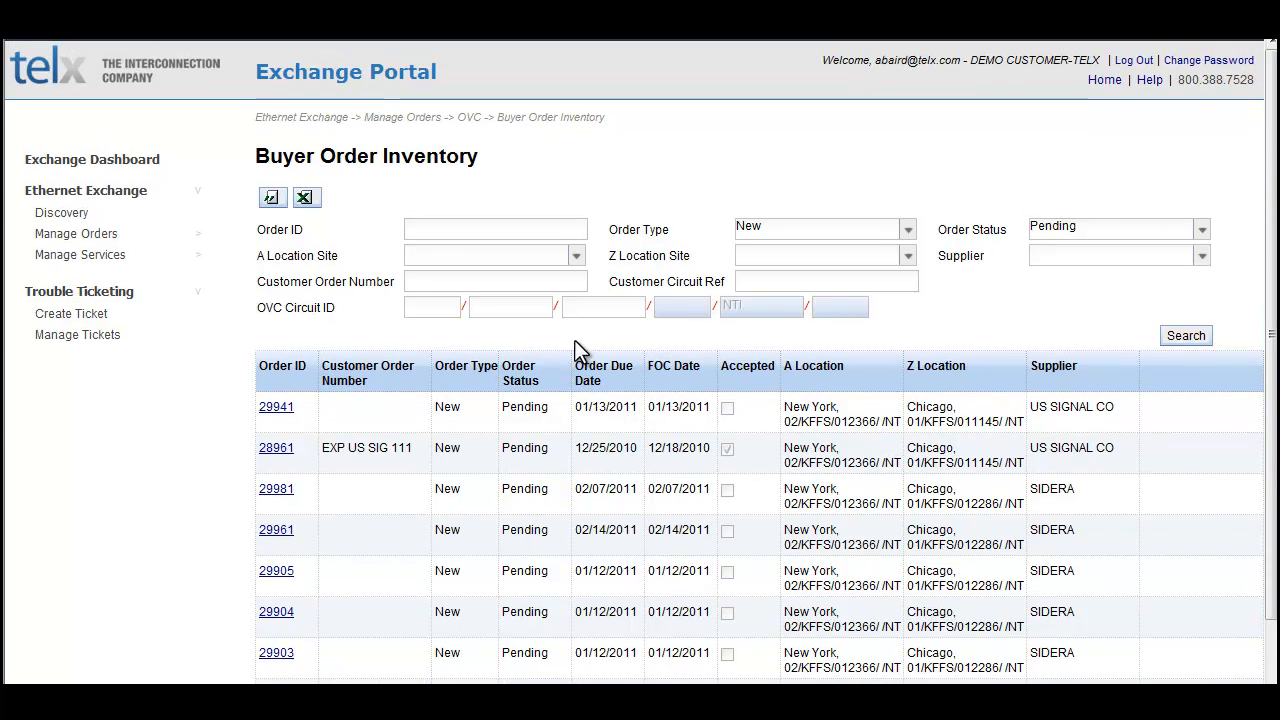
click(673, 368)
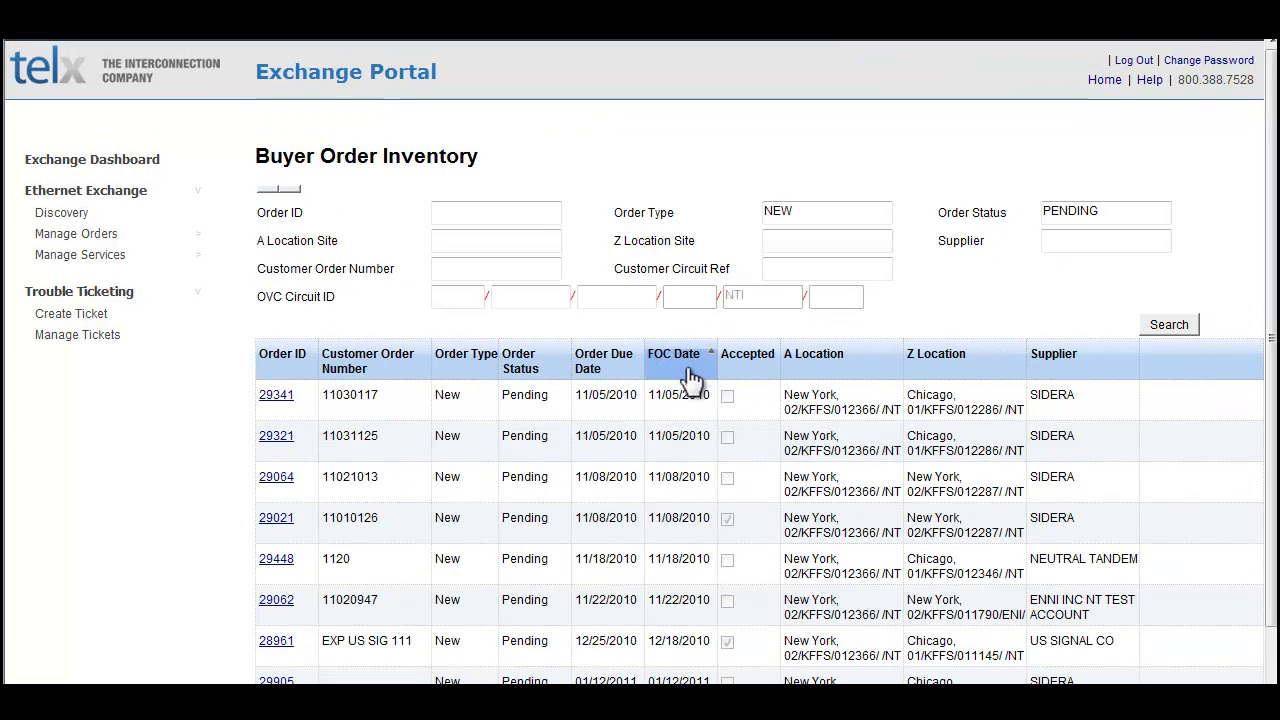
click(688, 366)
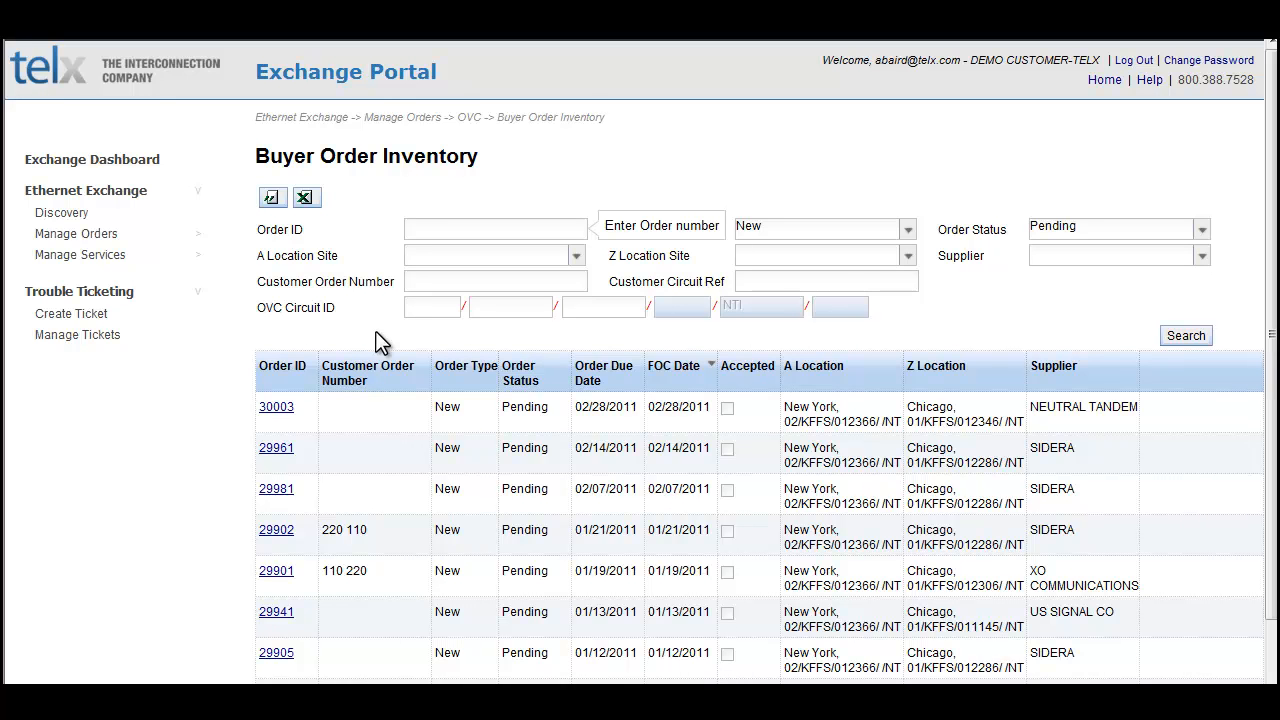
Step: Review the order summary of the Neutral Tandem order with the latest FOC Date, then leave it
click(280, 412)
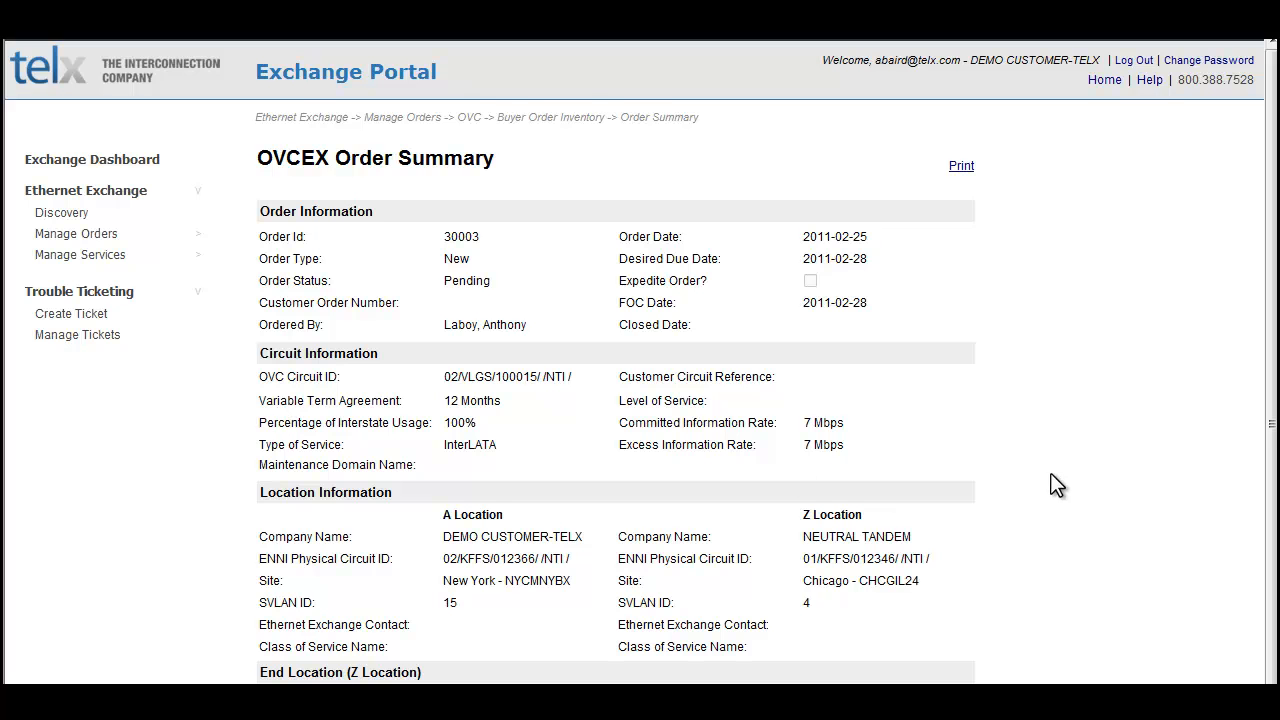
drag(1267, 403, 1269, 449)
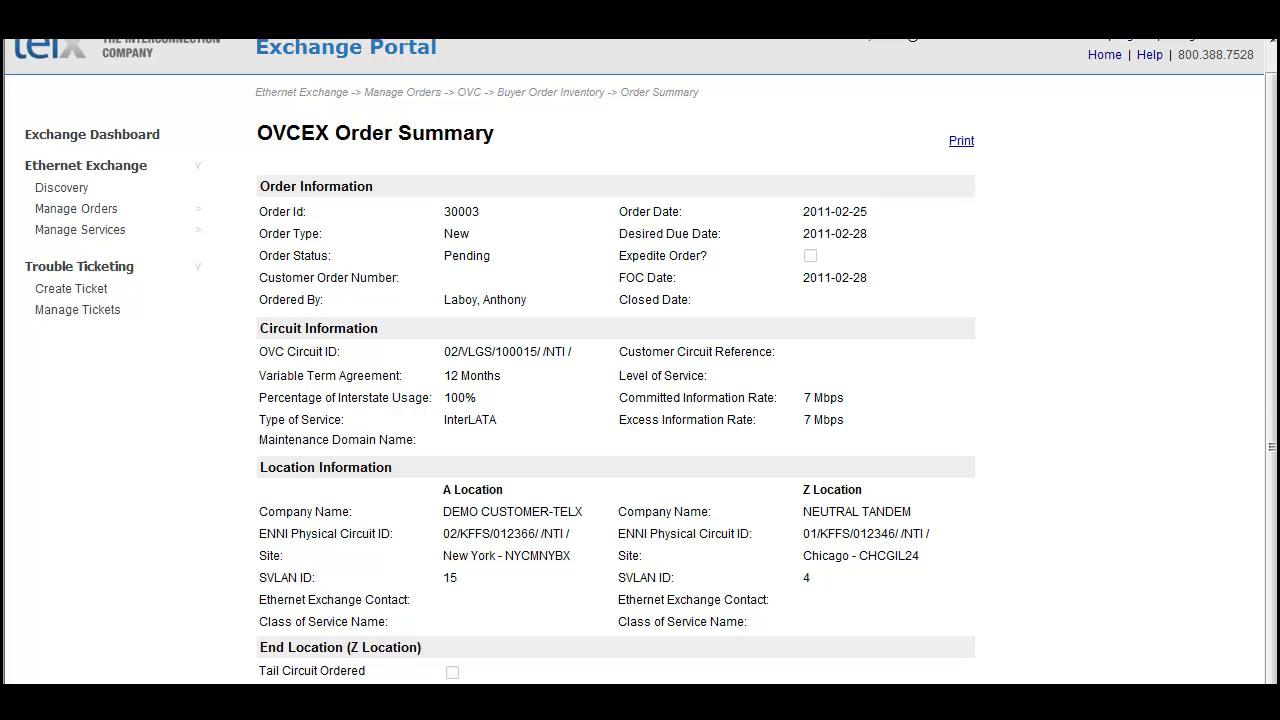
key(alt+Left)
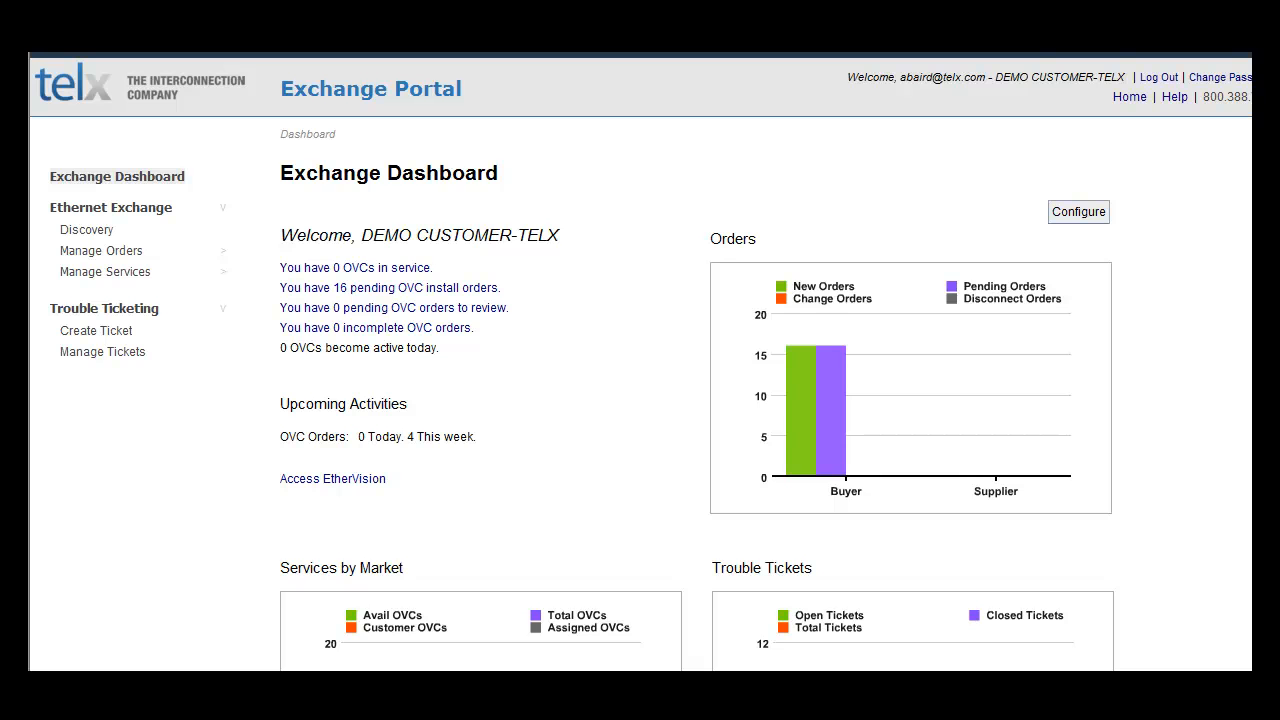
Step: Check the inventories offered for OVC and ENNI services and open the OVC Service Inventory
click(148, 275)
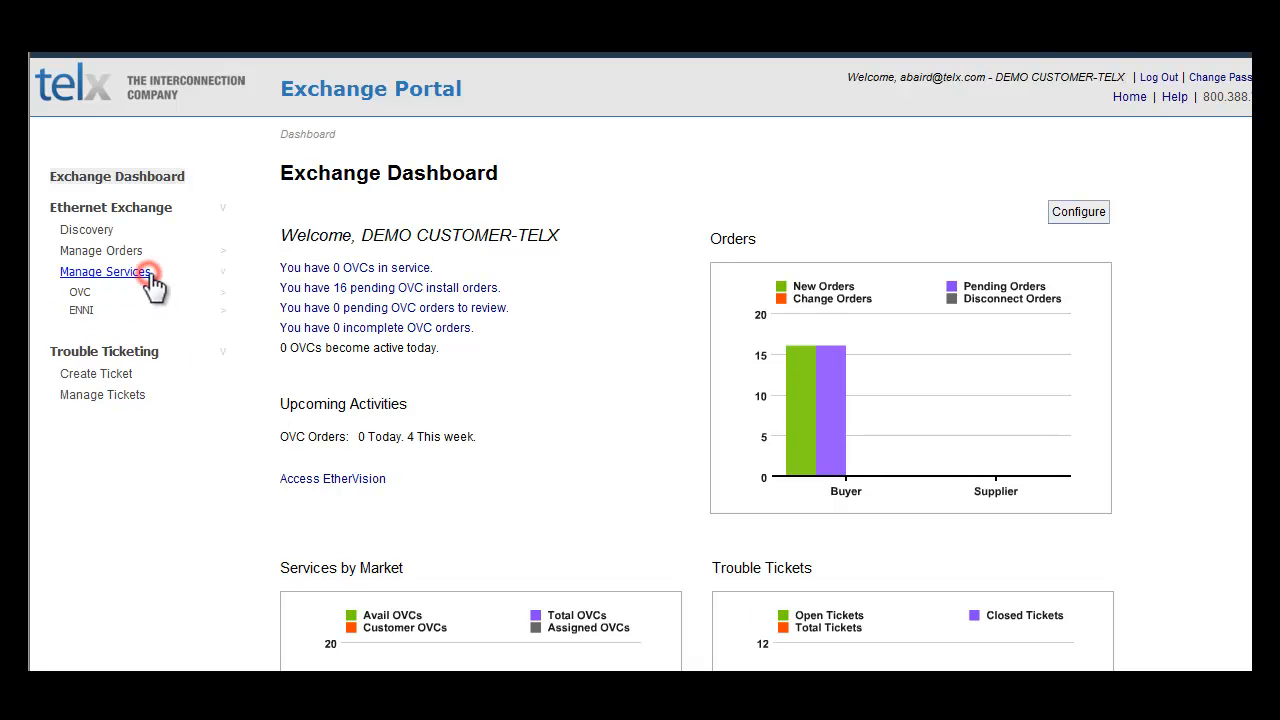
click(80, 293)
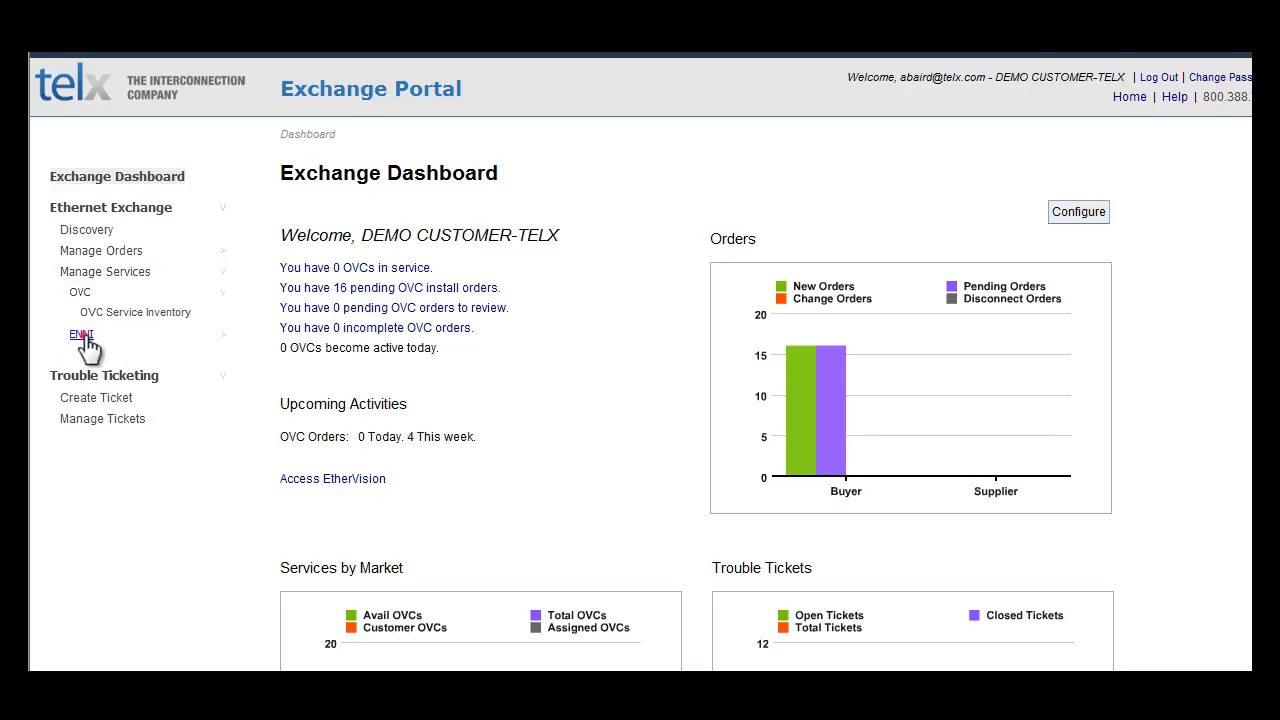
click(82, 335)
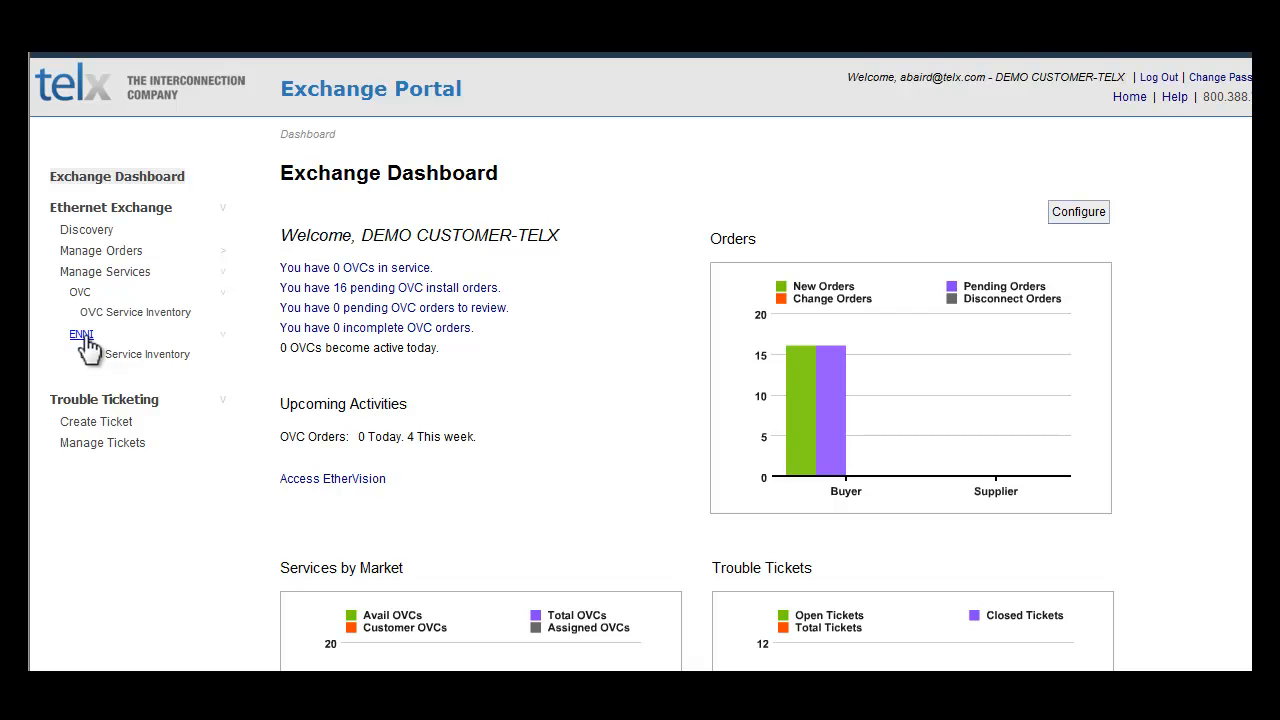
click(168, 312)
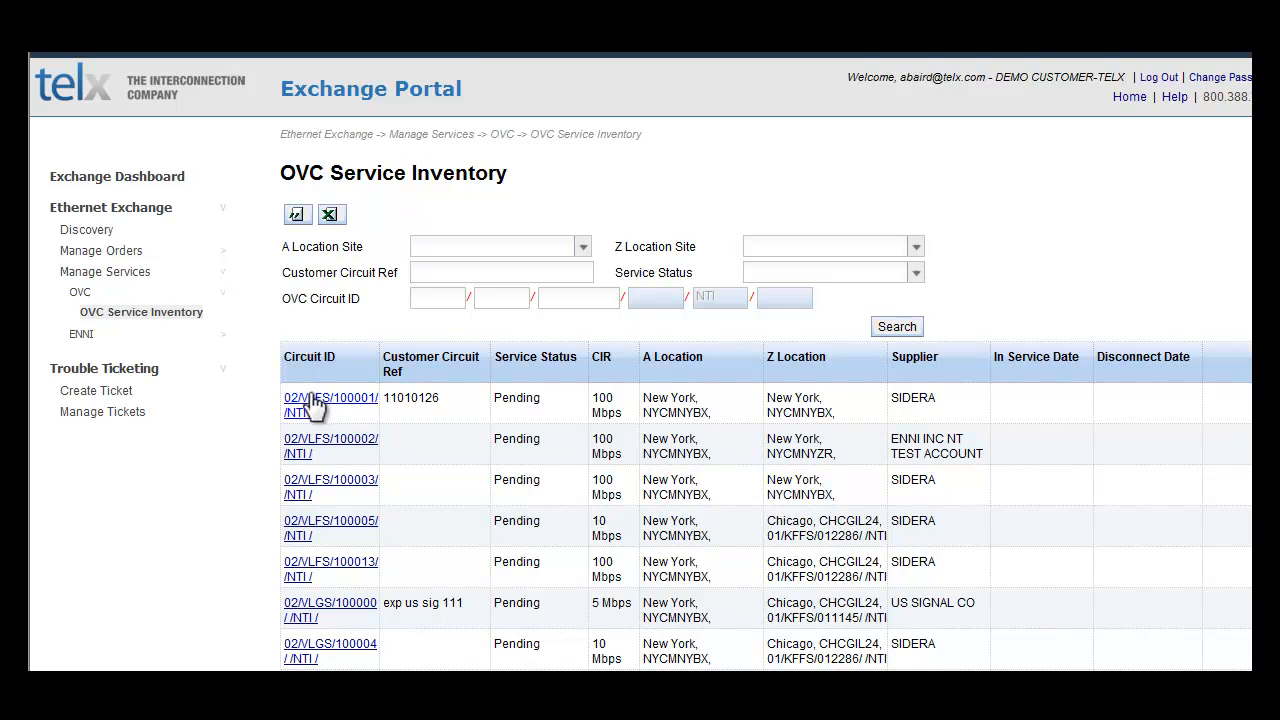
Step: Open the ENNI Service Inventory and check the actions offered for the New York circuit without choosing one
click(81, 334)
click(105, 354)
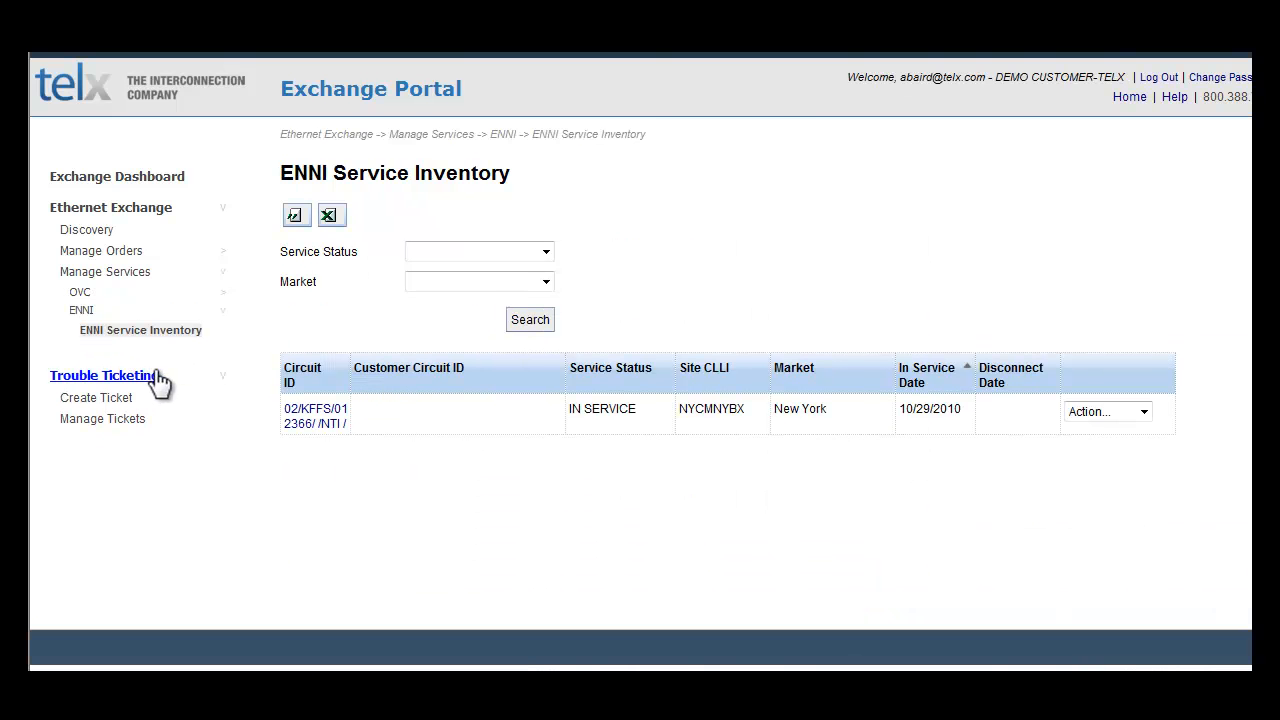
click(1143, 412)
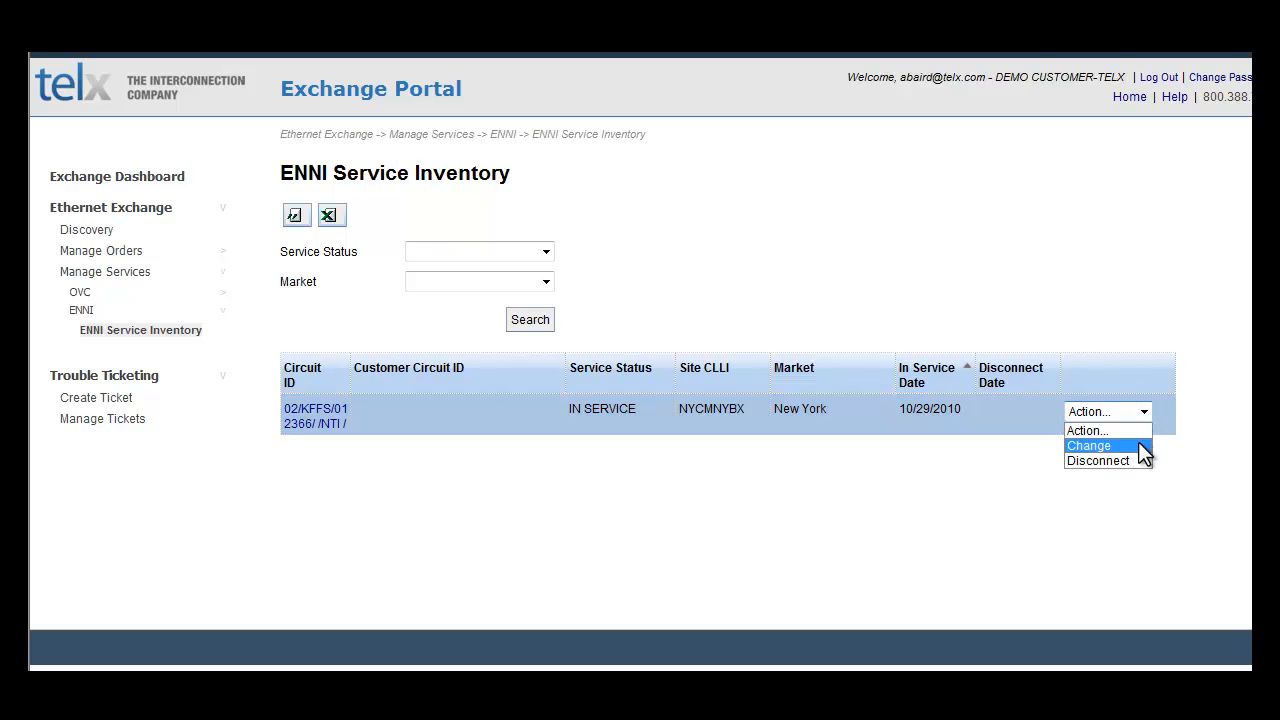
click(1137, 493)
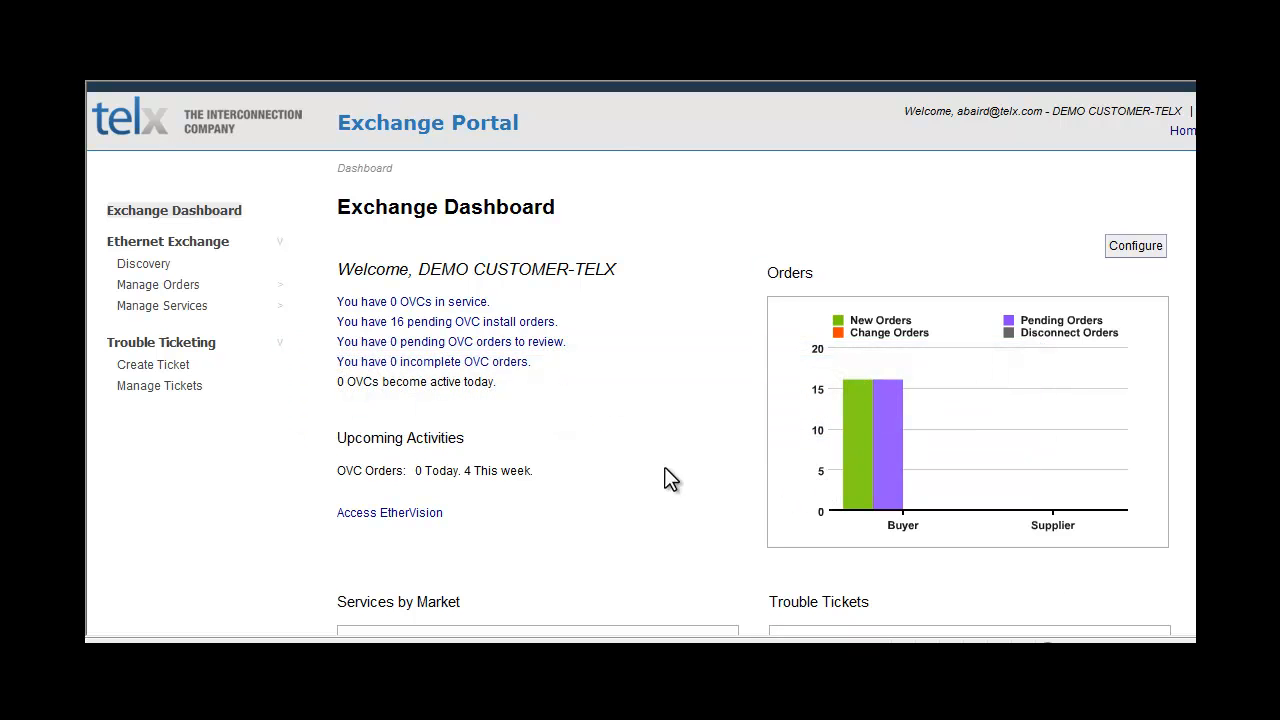
Step: Fill in a new trouble ticket with the contact's name and the market Akron OH, leaving the contact number and description blank
click(176, 360)
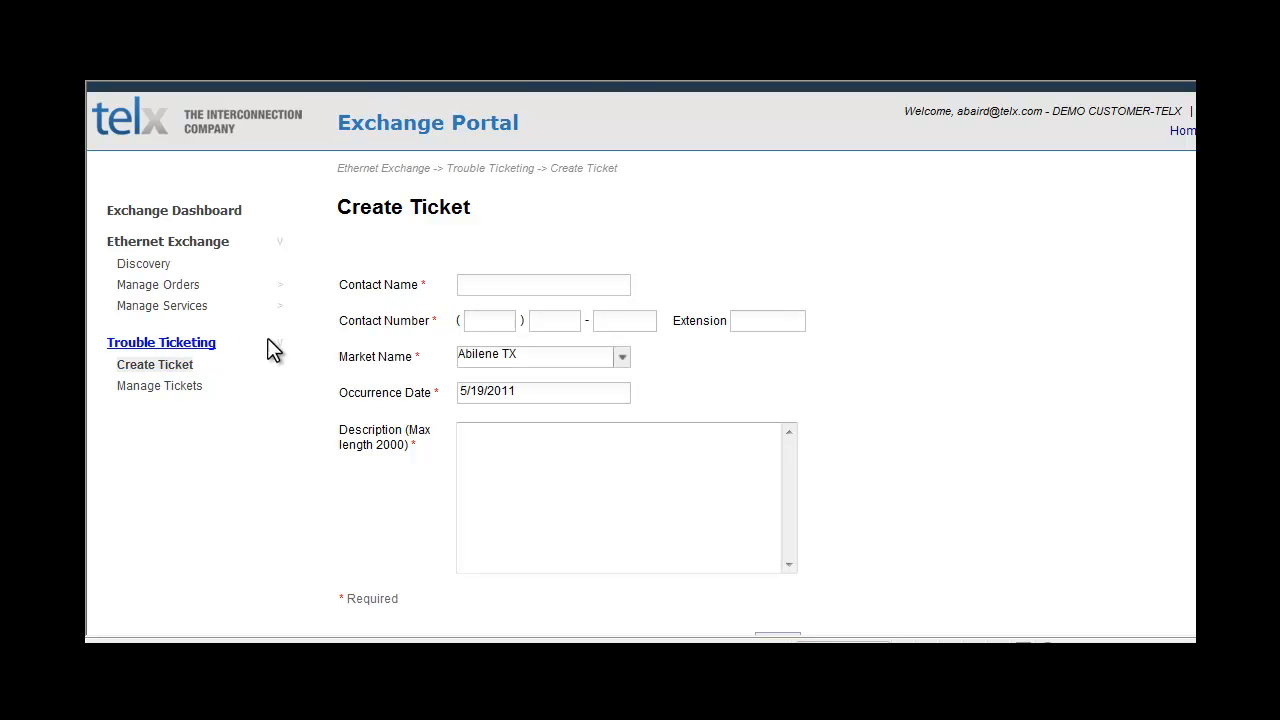
click(518, 286)
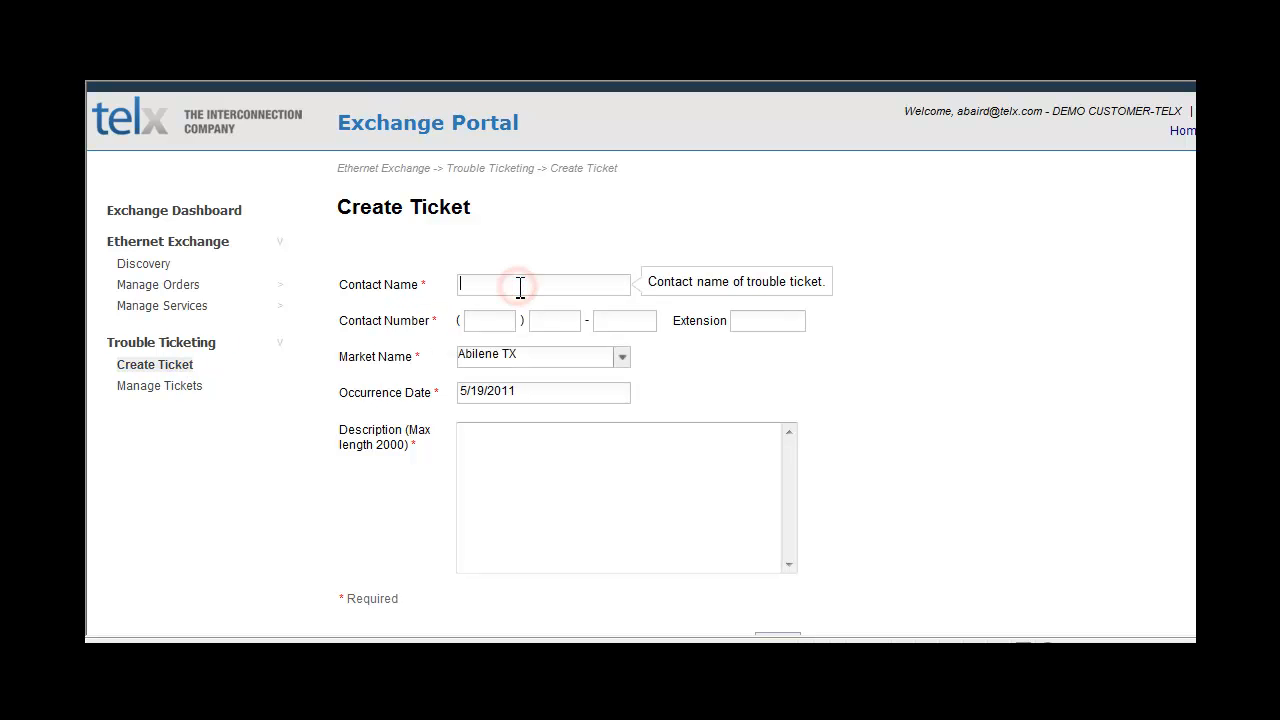
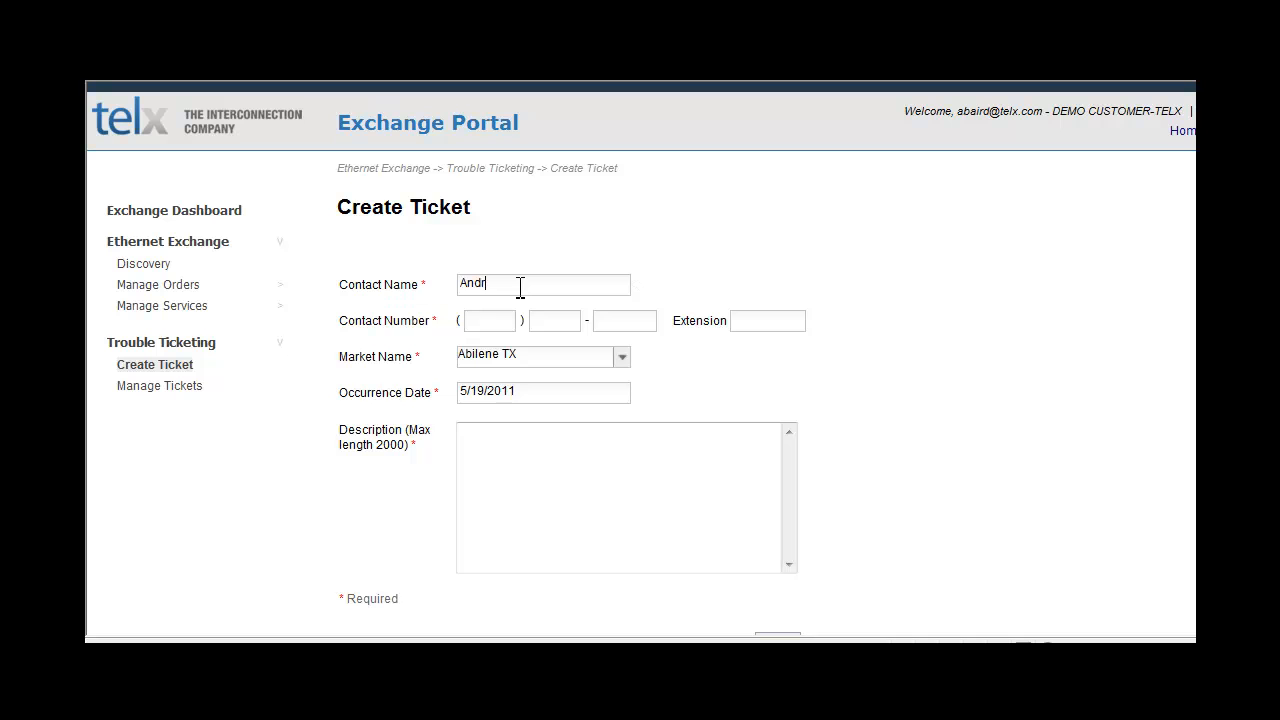
click(501, 311)
click(618, 358)
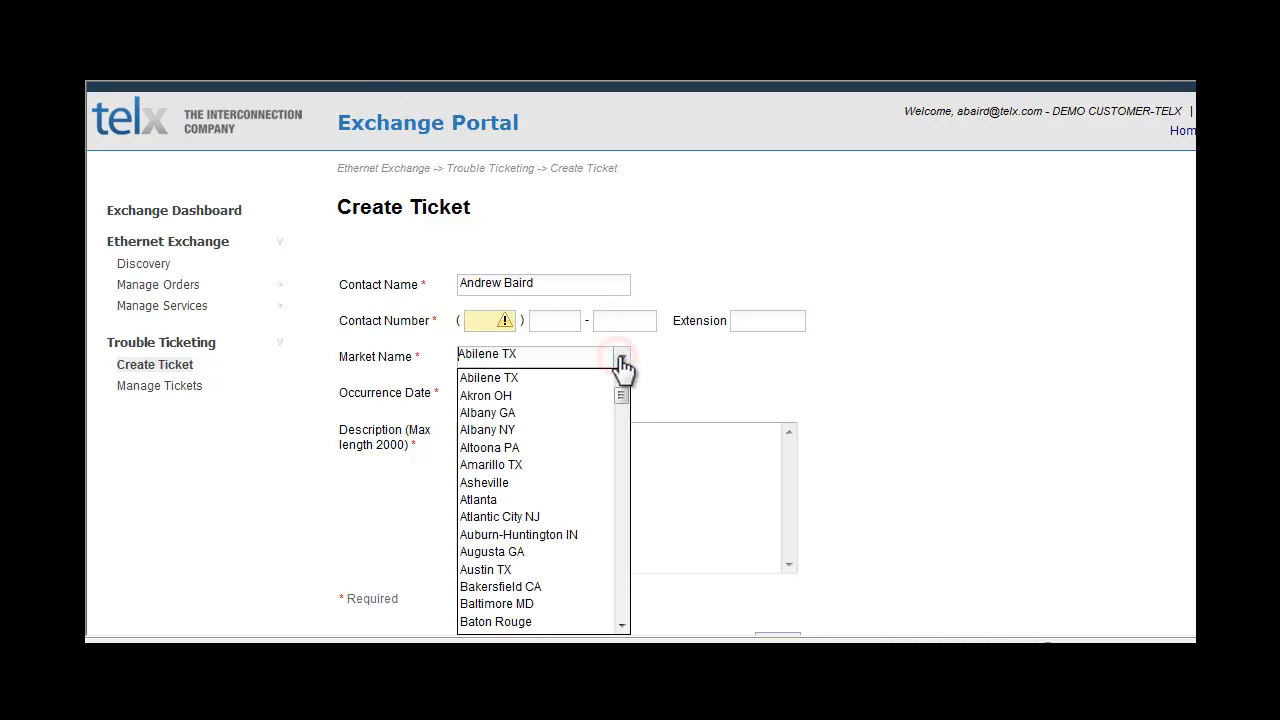
click(595, 398)
click(598, 452)
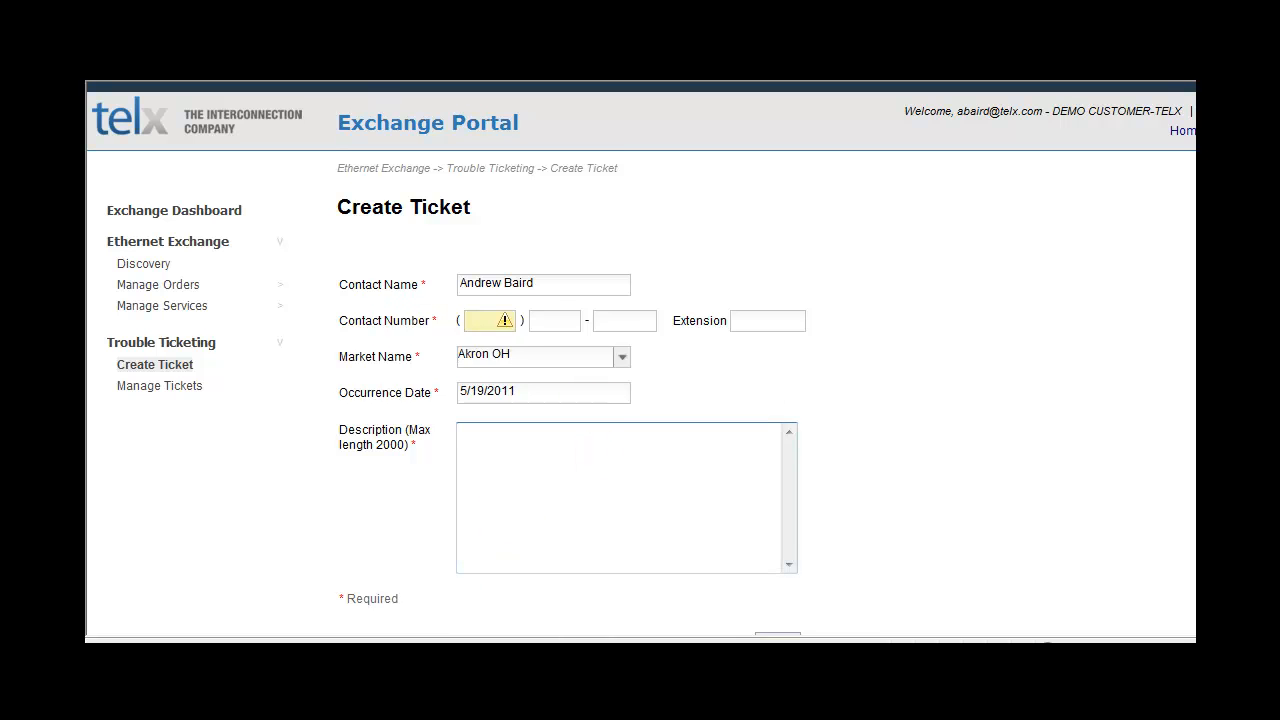
scroll(641, 358, down, 2)
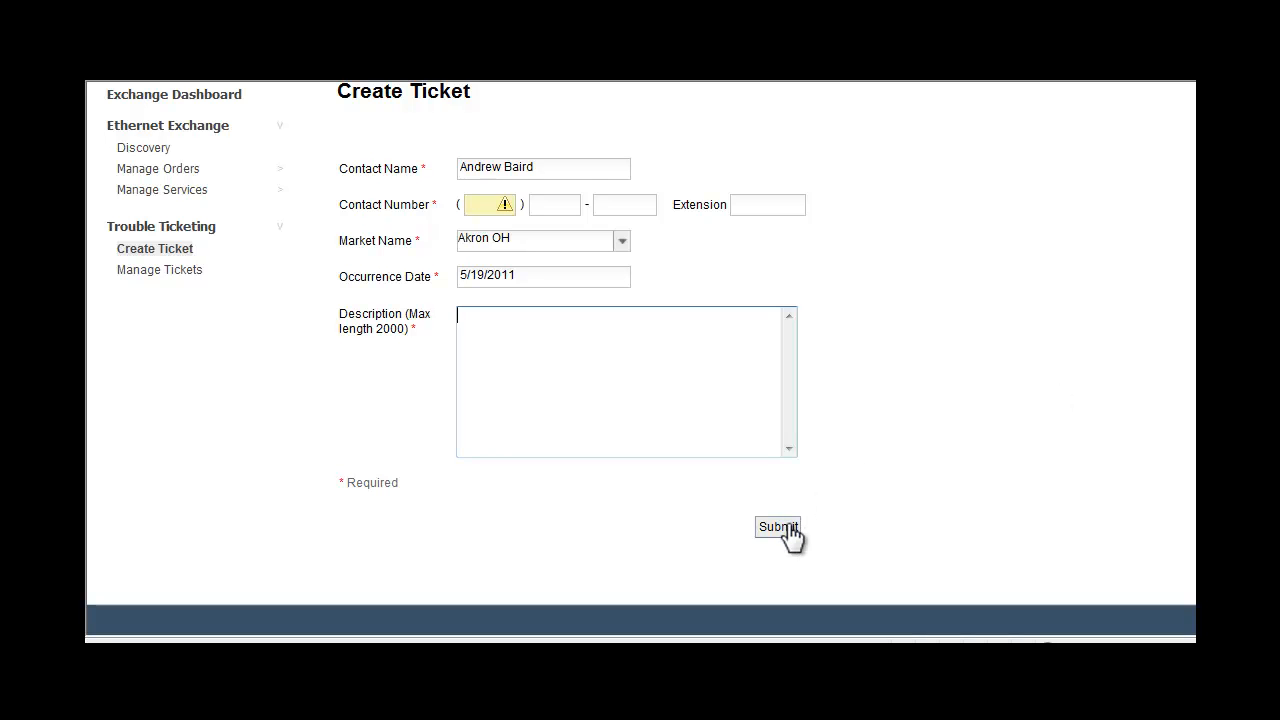
Step: Search the managed trouble tickets for Open tickets dated 05/18/2011 to 05/19/2011, leaving the ticket ID and customer ticket blank
click(174, 272)
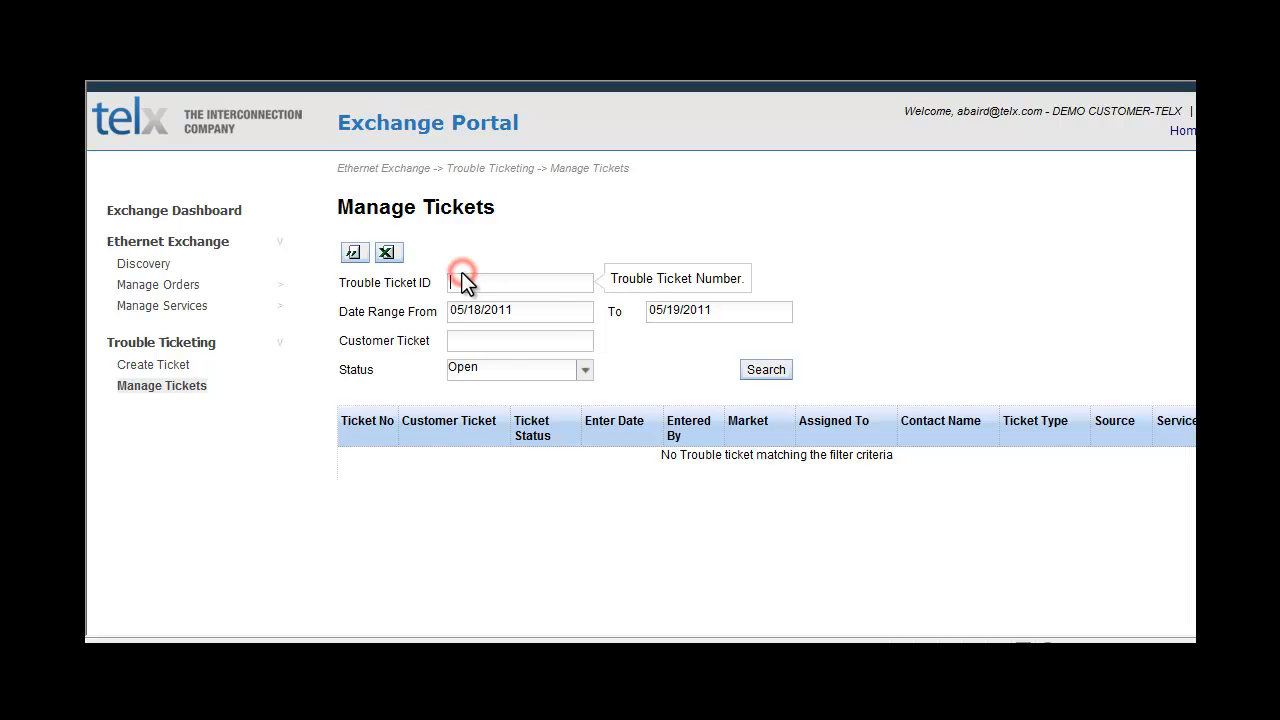
click(559, 337)
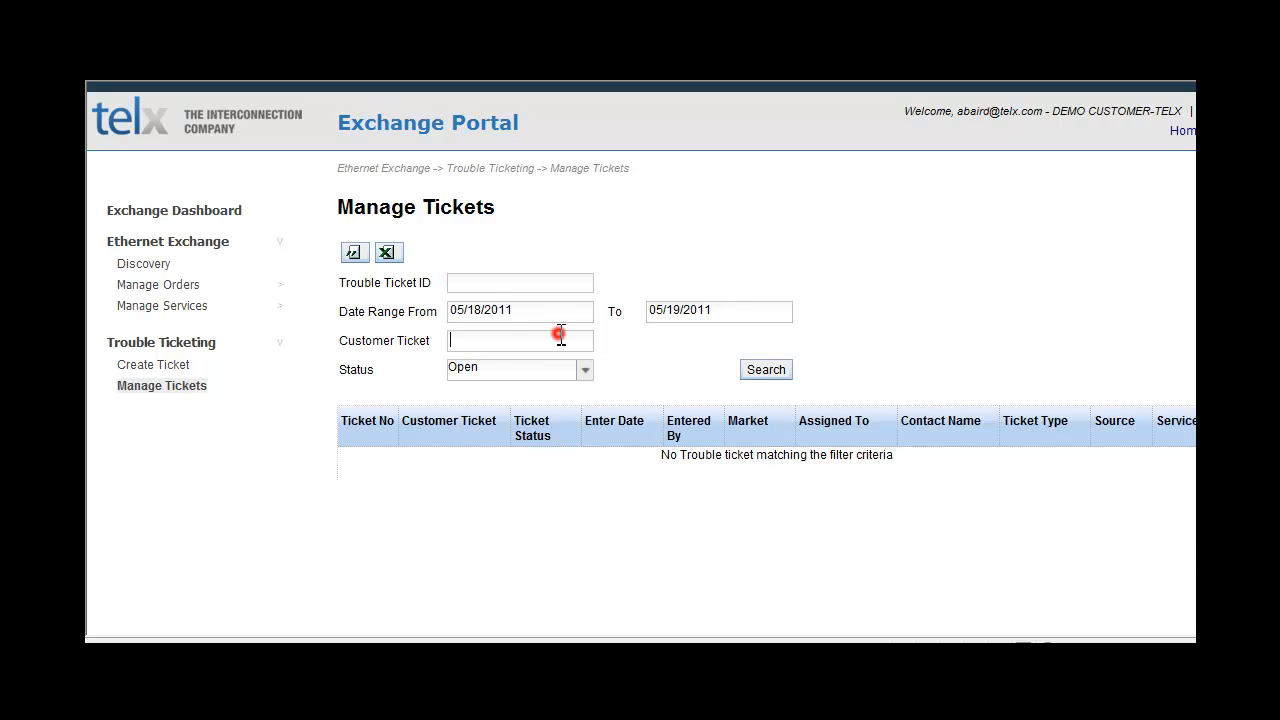
click(572, 366)
click(756, 372)
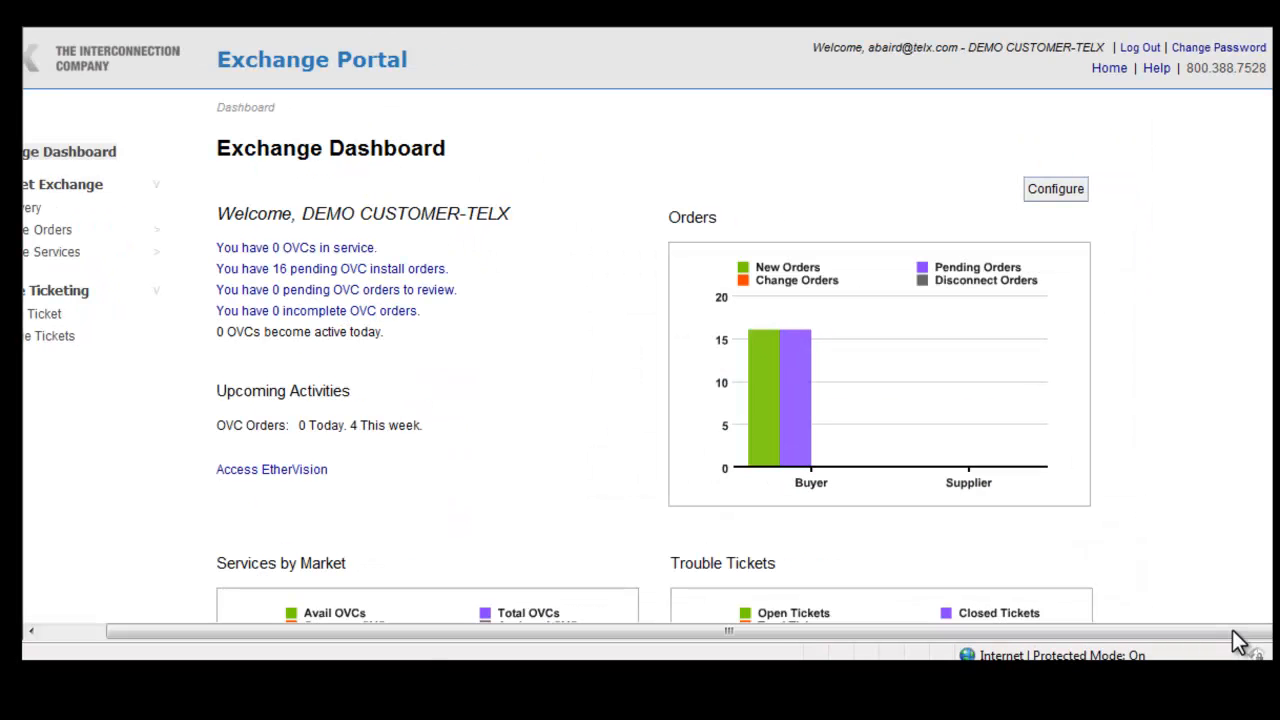
drag(1233, 633, 1158, 633)
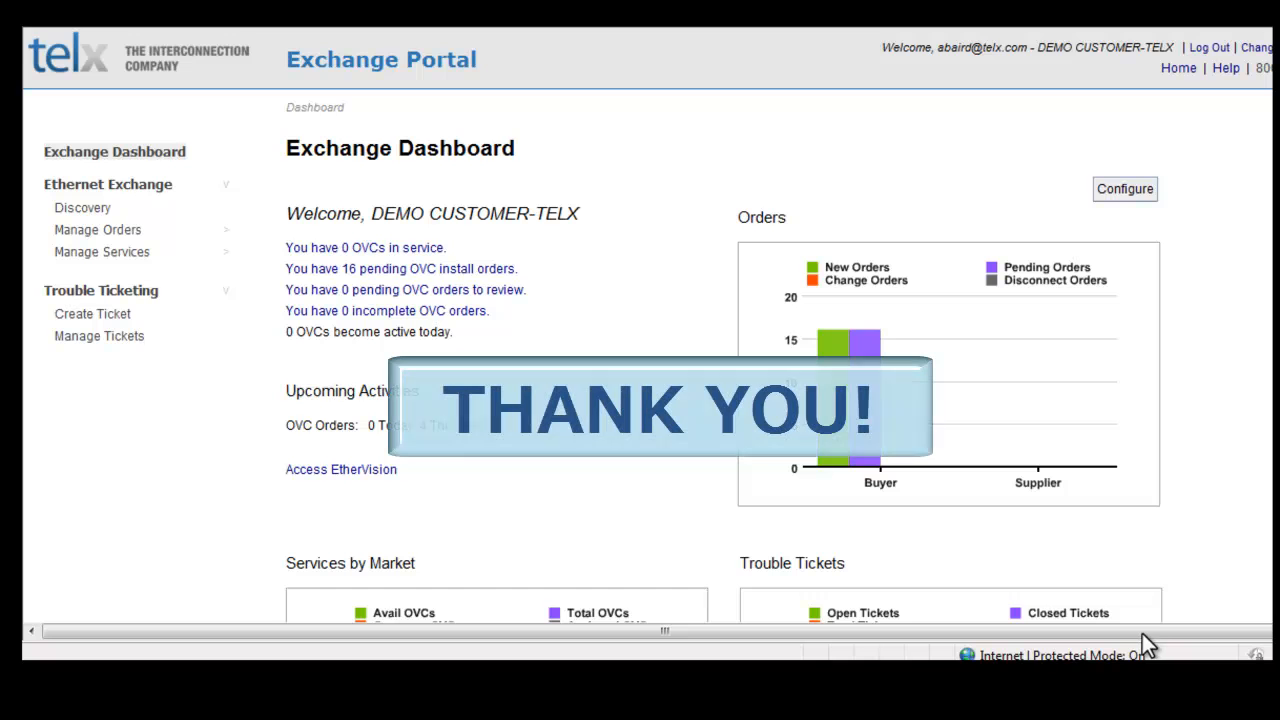